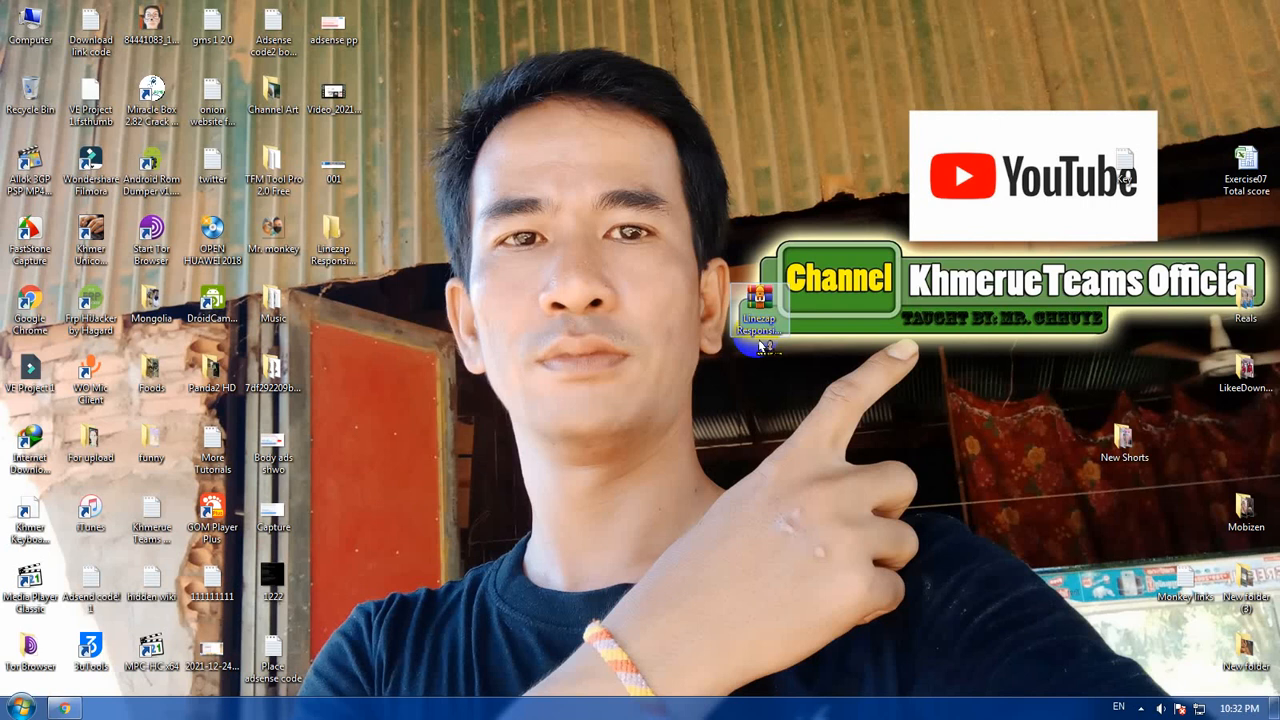
Step: Switch to Chrome and search Google for Khmerueteams in a new browser tab
click(64, 708)
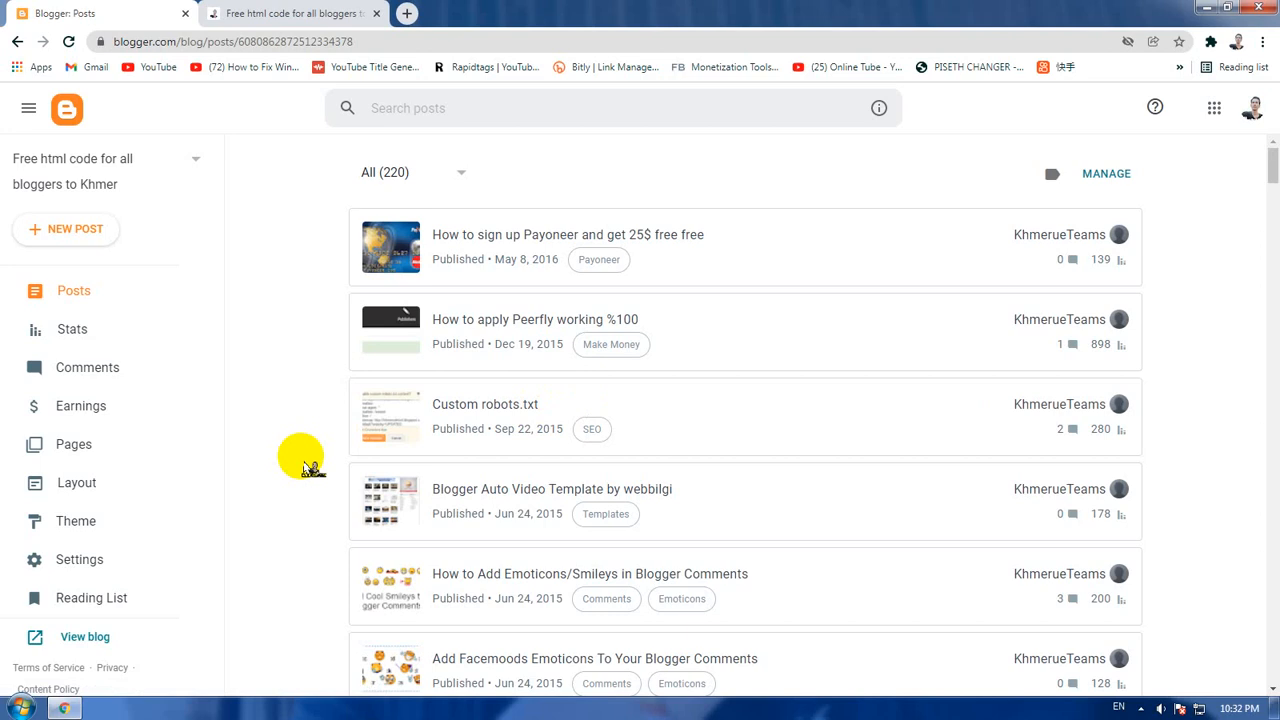
click(406, 13)
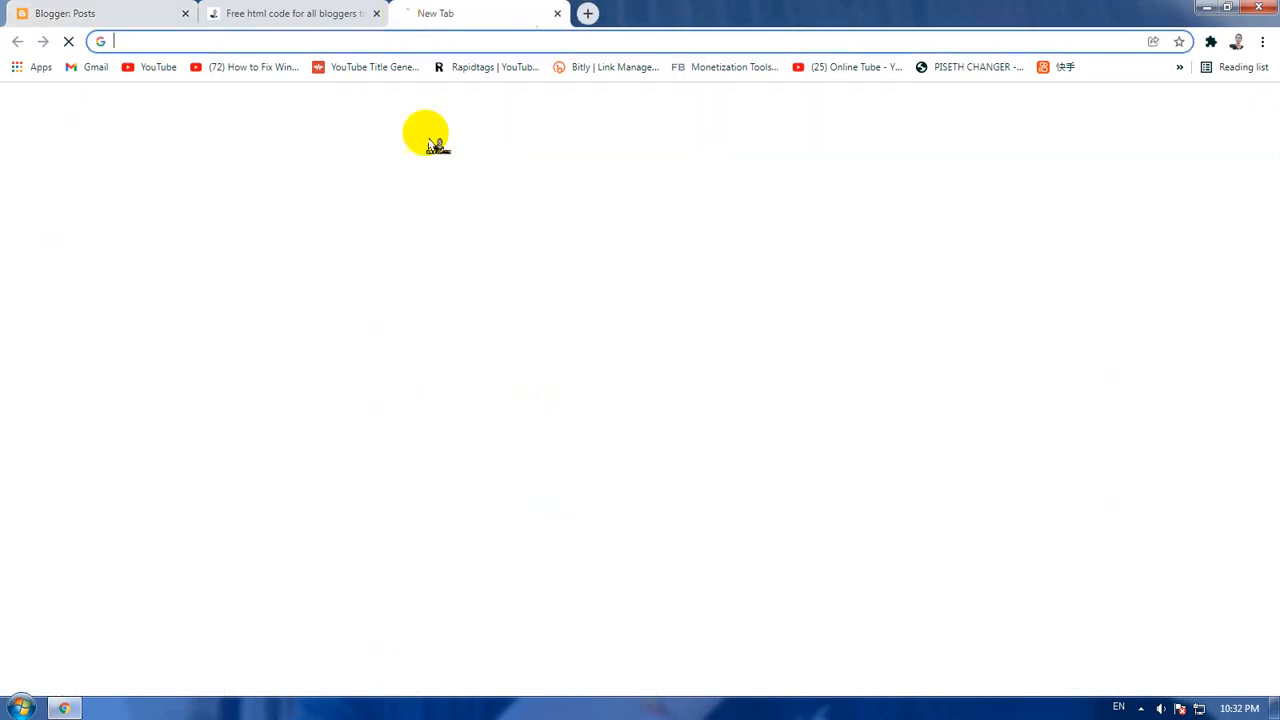
click(572, 331)
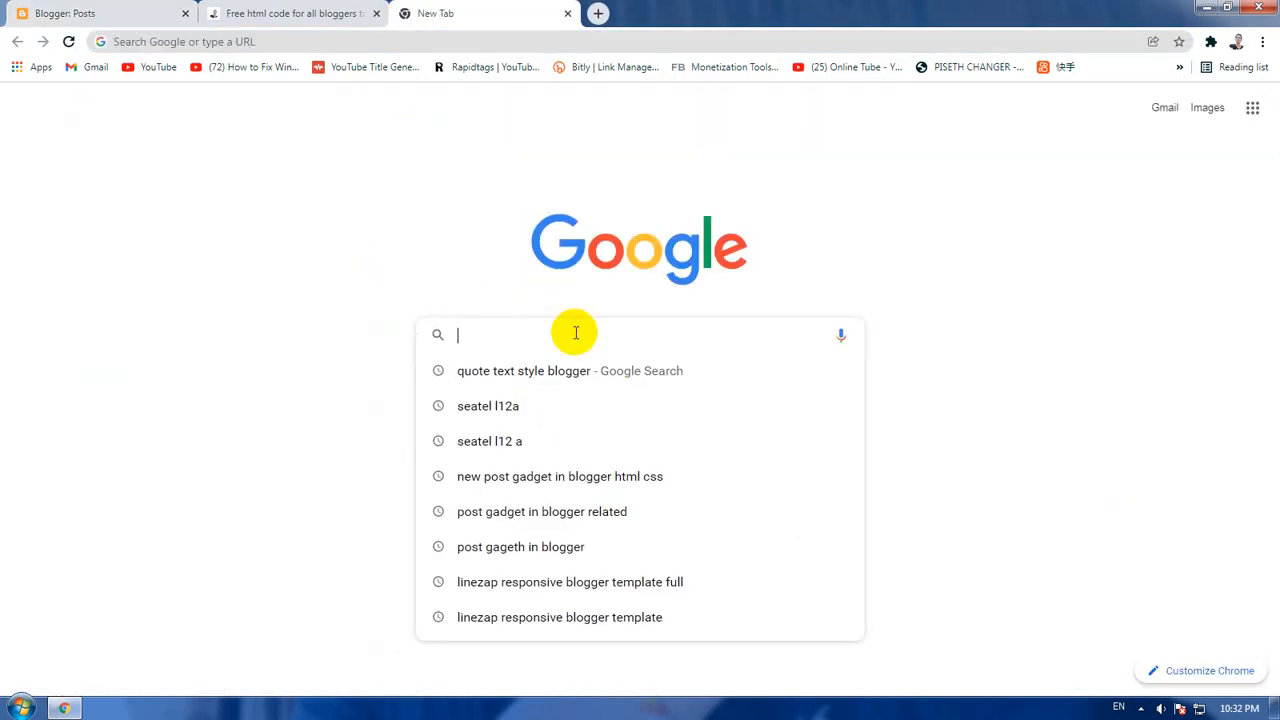
text(khm)
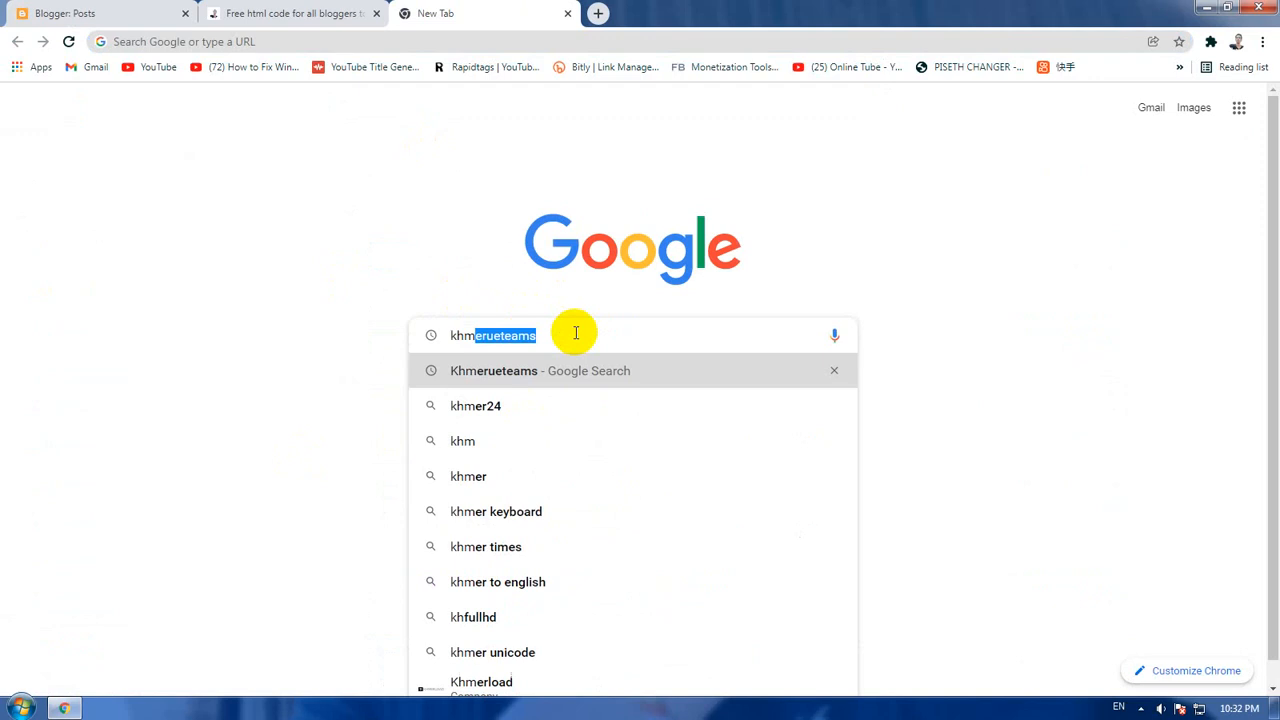
key(Return)
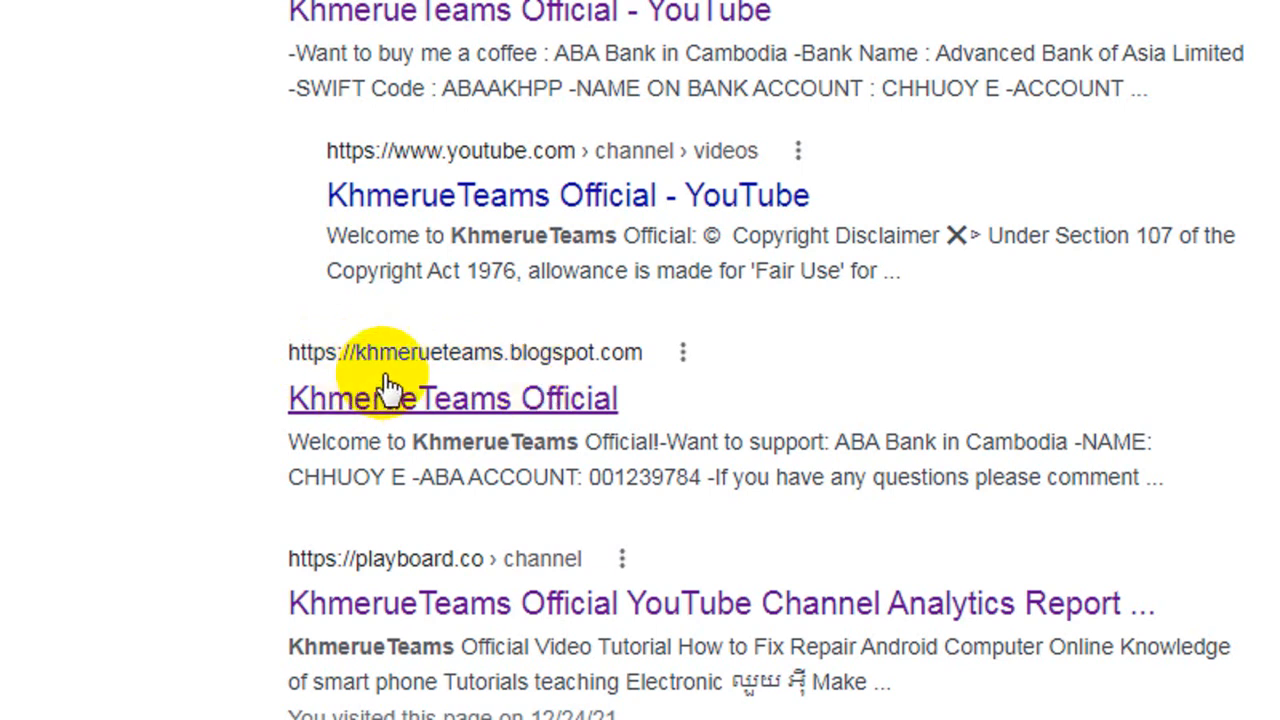
click(388, 400)
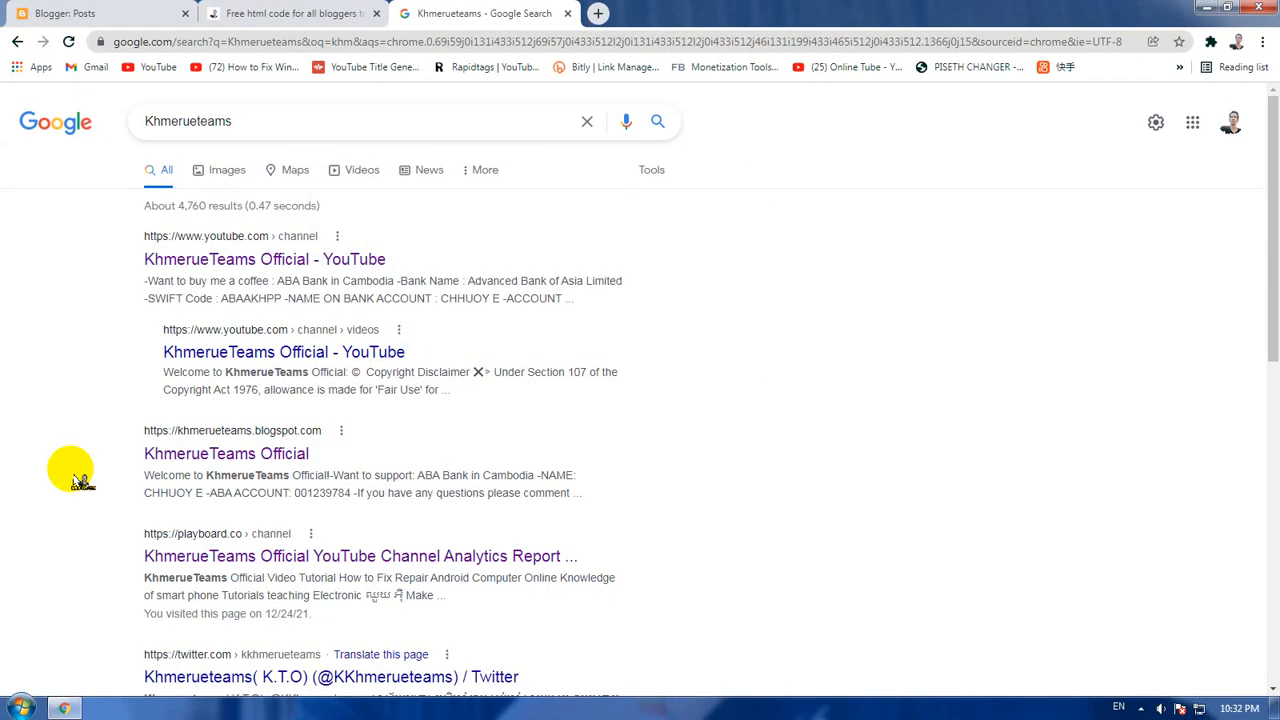
Step: Search Google for "sitemap generator" and open the labnol.org result on generating XML sitemaps for Google and Bing
drag(386, 128, 8, 130)
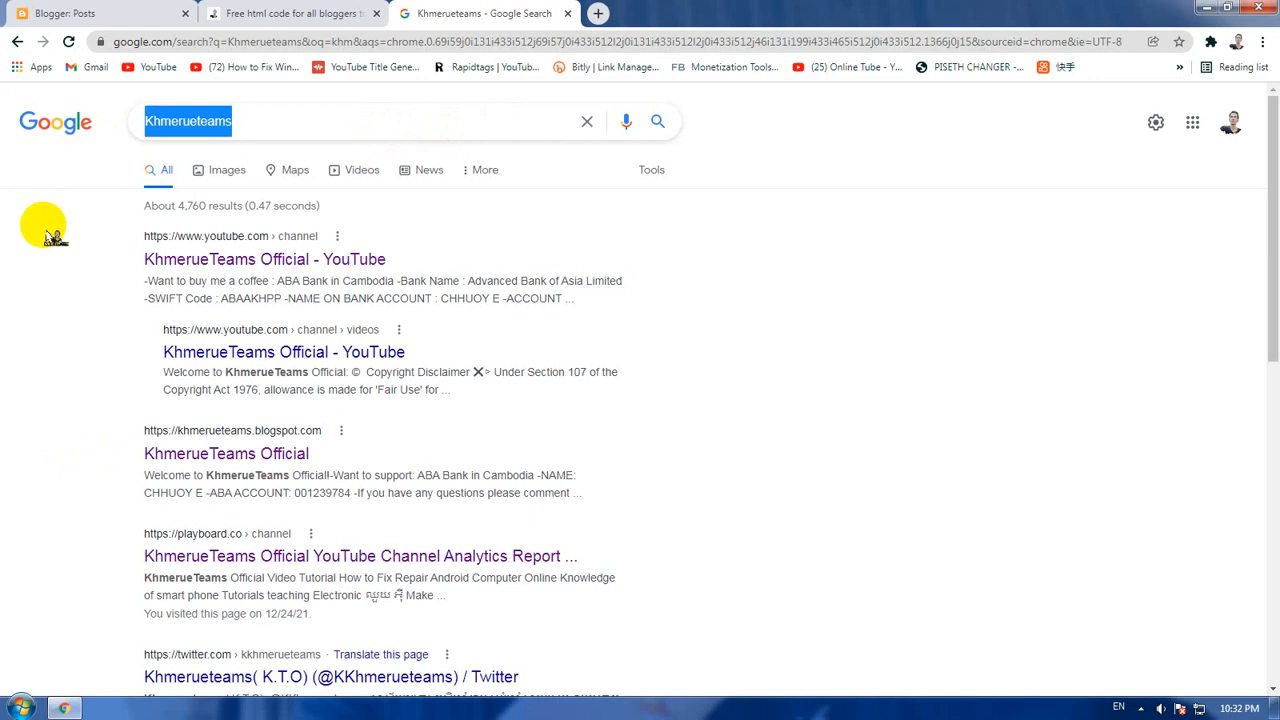
text(site)
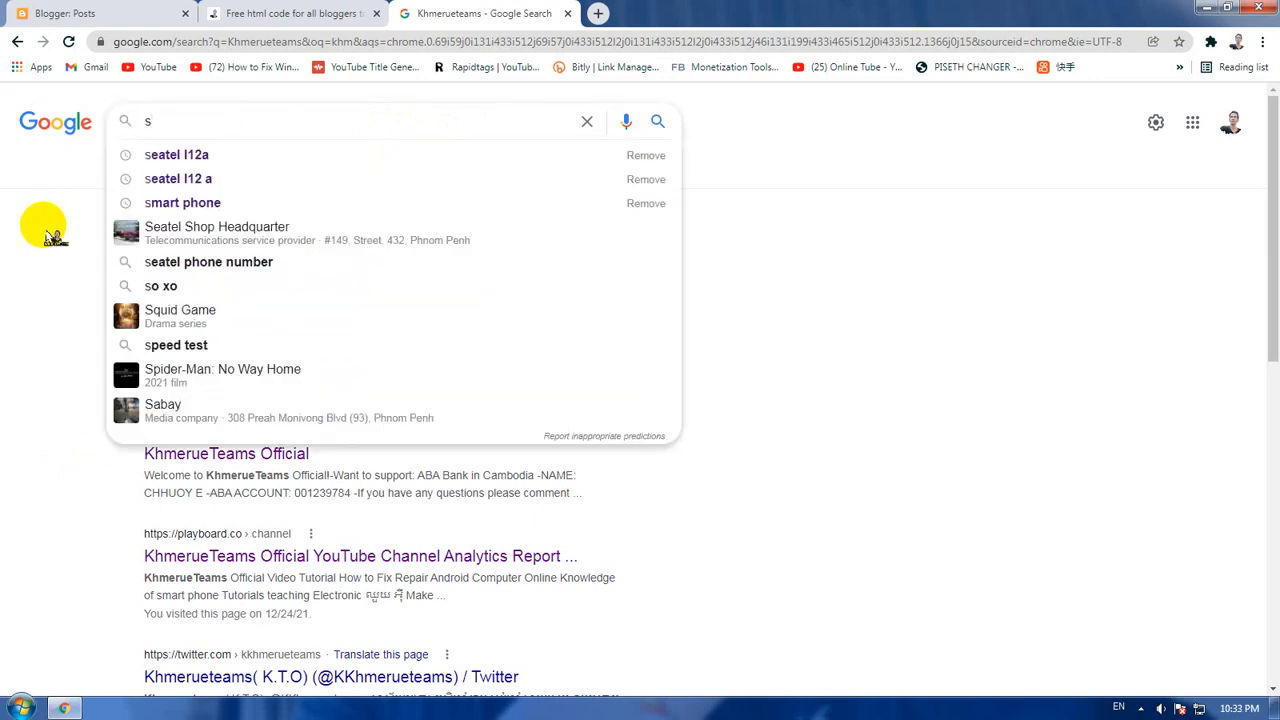
text(map)
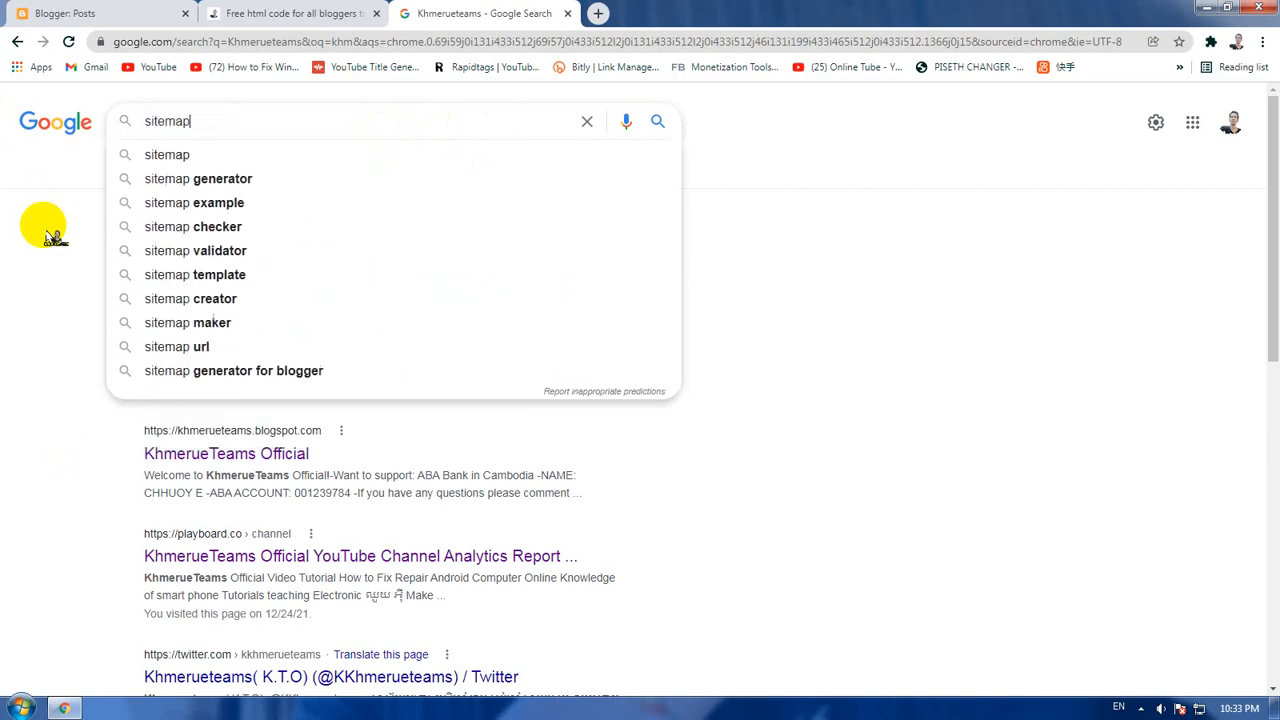
click(290, 179)
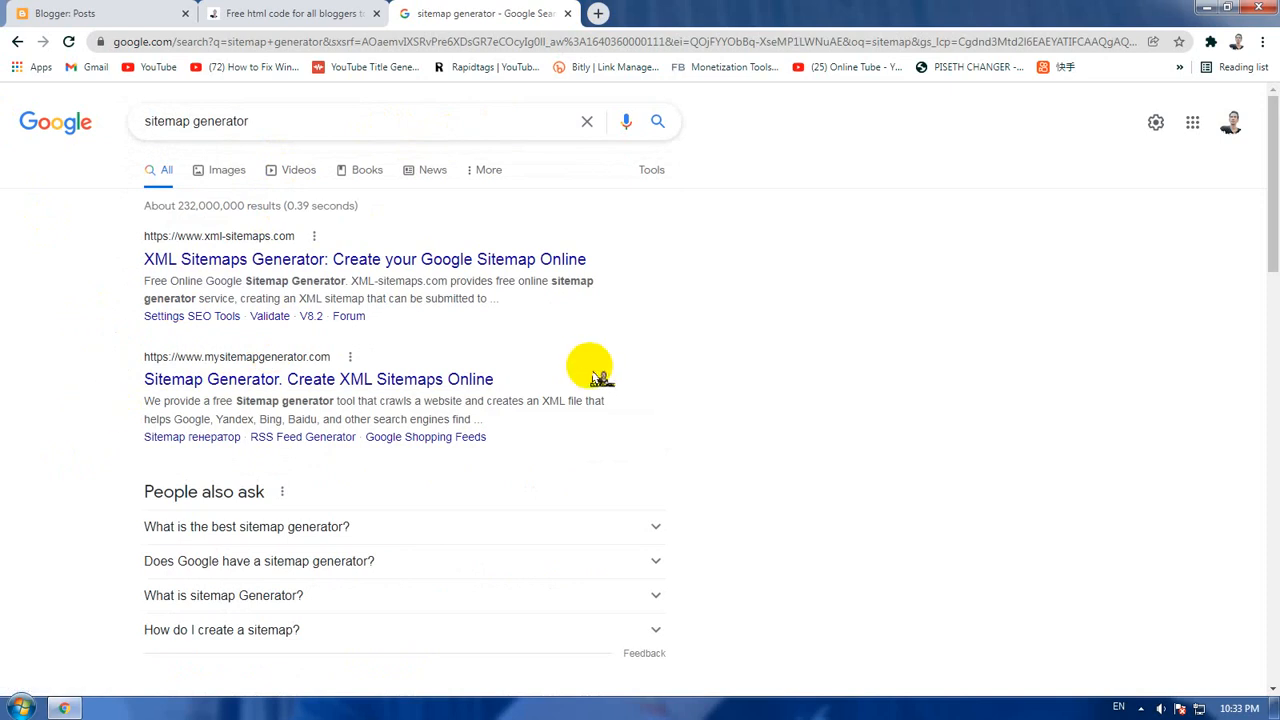
scroll(460, 350, down, 2)
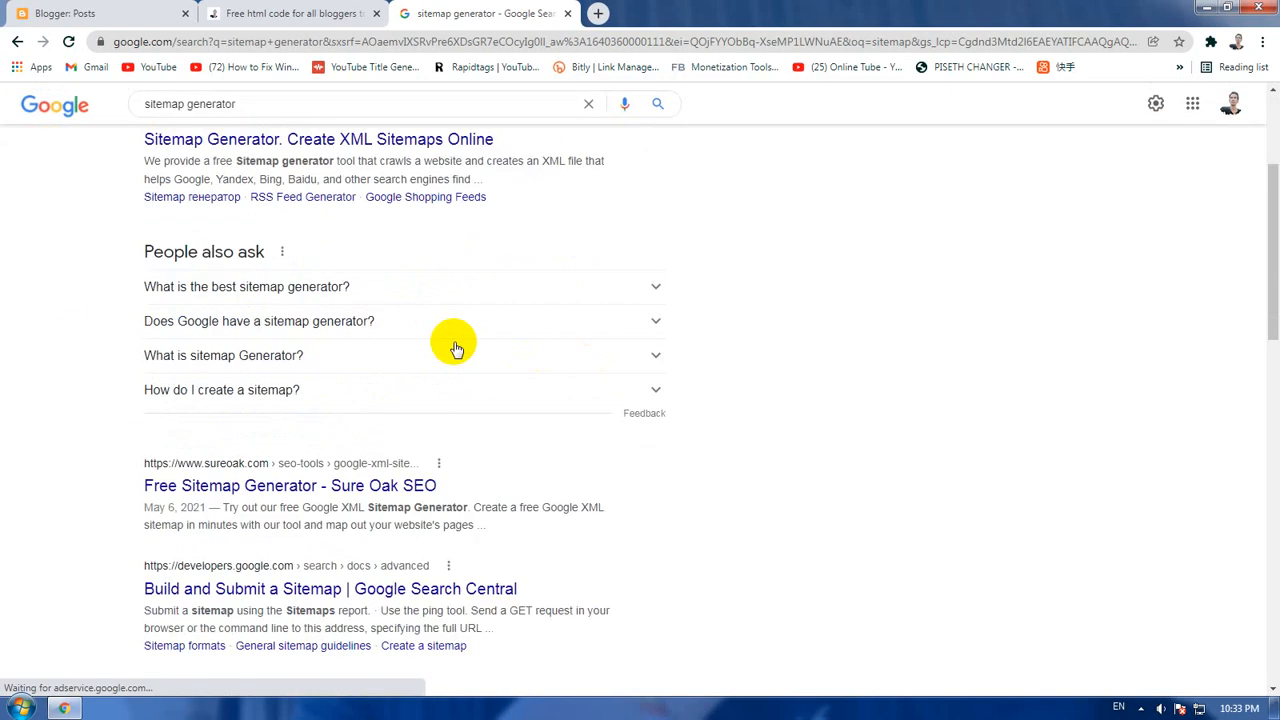
scroll(455, 348, down, 3)
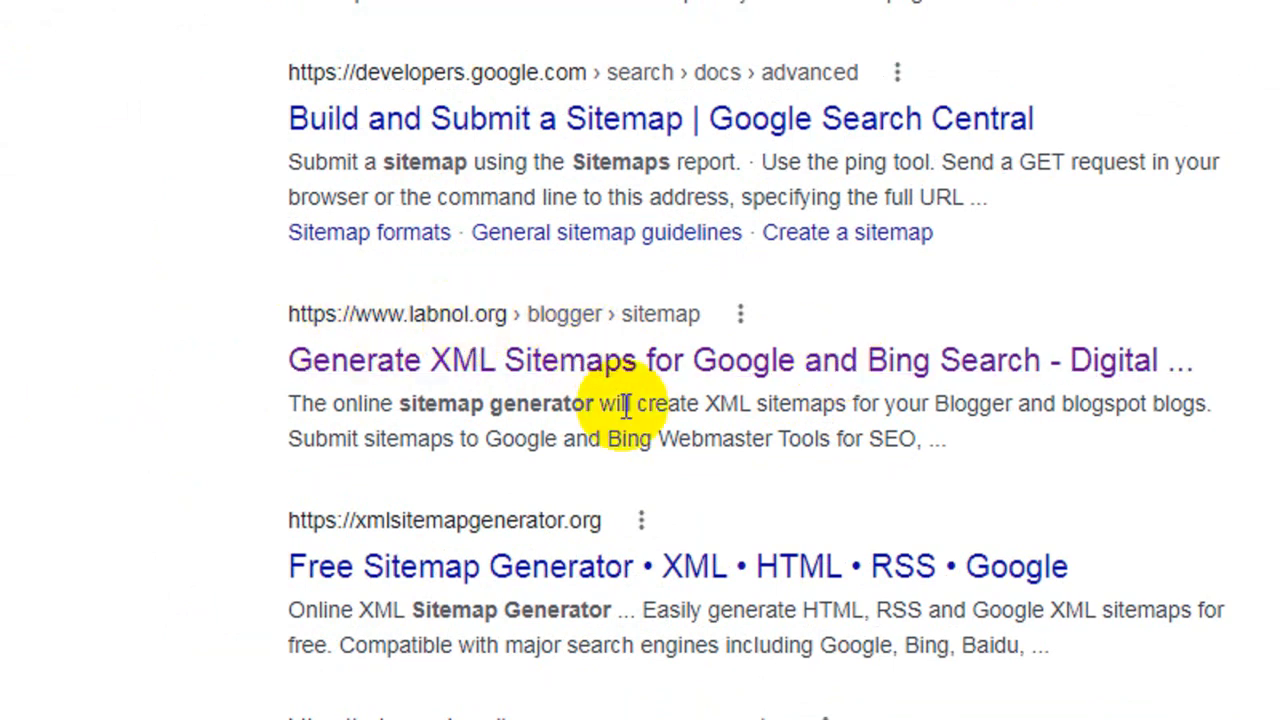
click(447, 368)
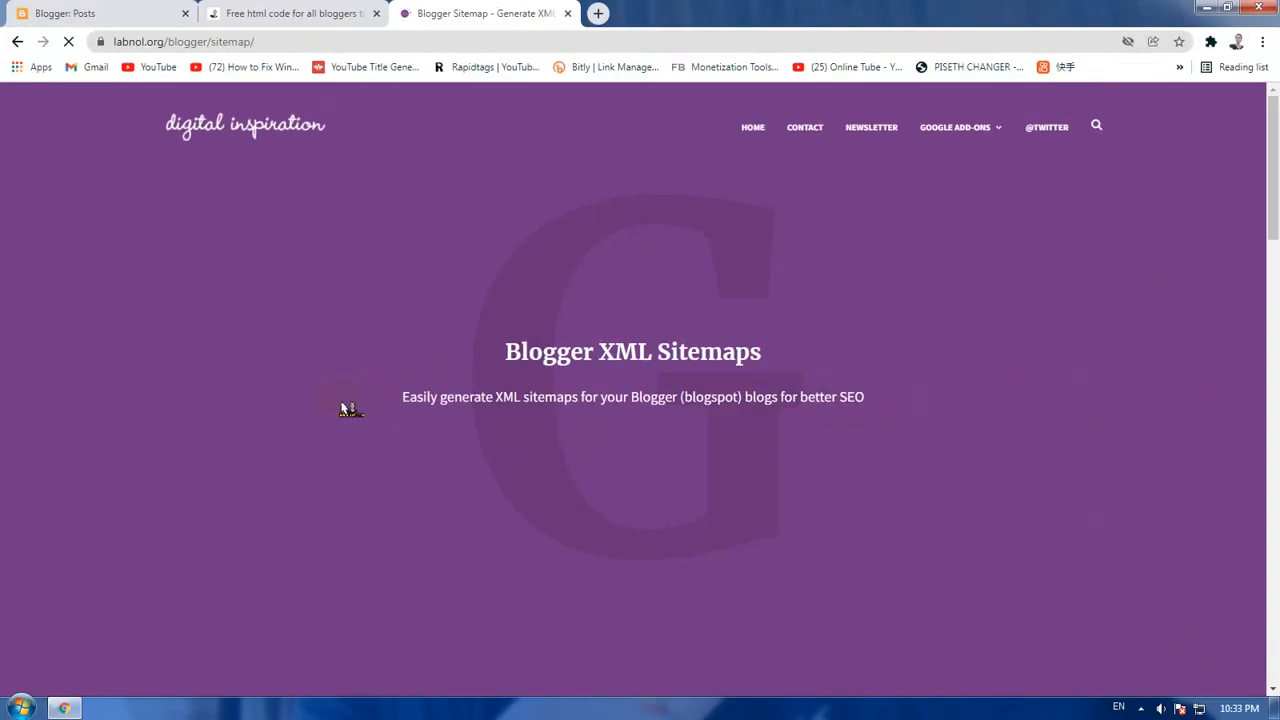
Step: Find the blog address field of the Blogger sitemap generator, and copy the web address of the open khmeruehtml blog
scroll(912, 394, down, 3)
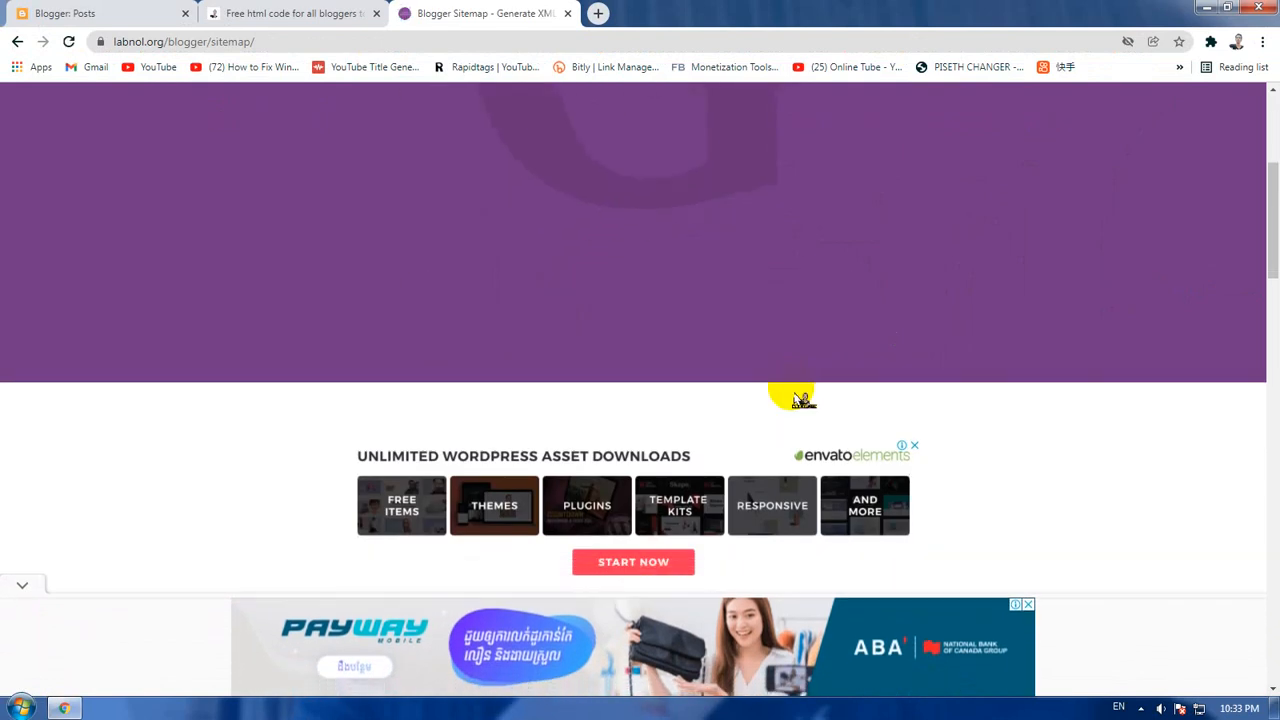
scroll(800, 398, down, 3)
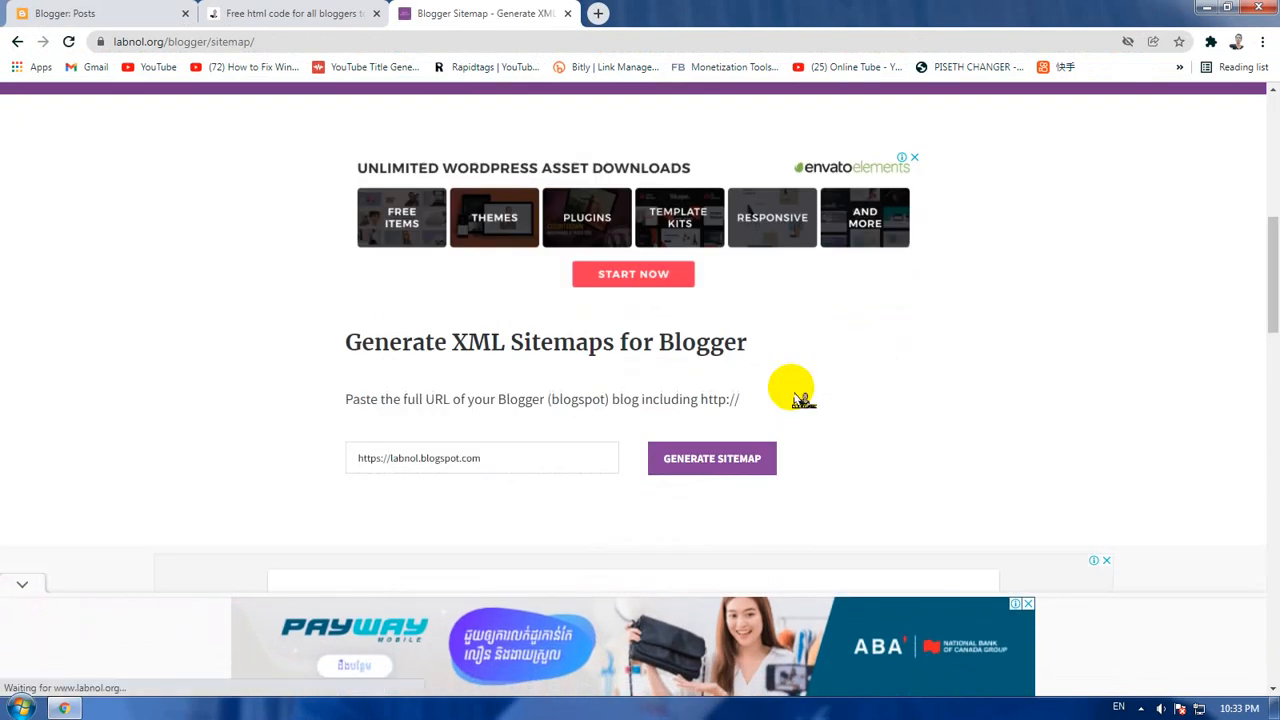
scroll(791, 386, down, 2)
click(523, 301)
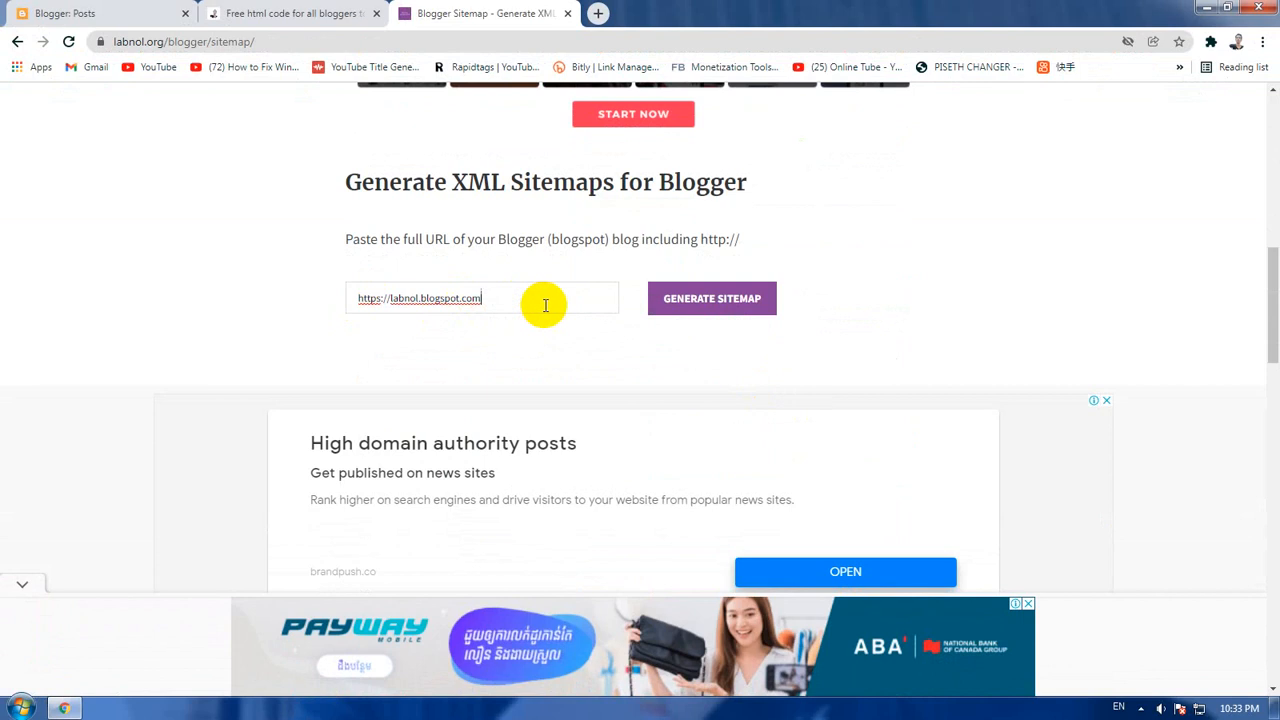
click(255, 13)
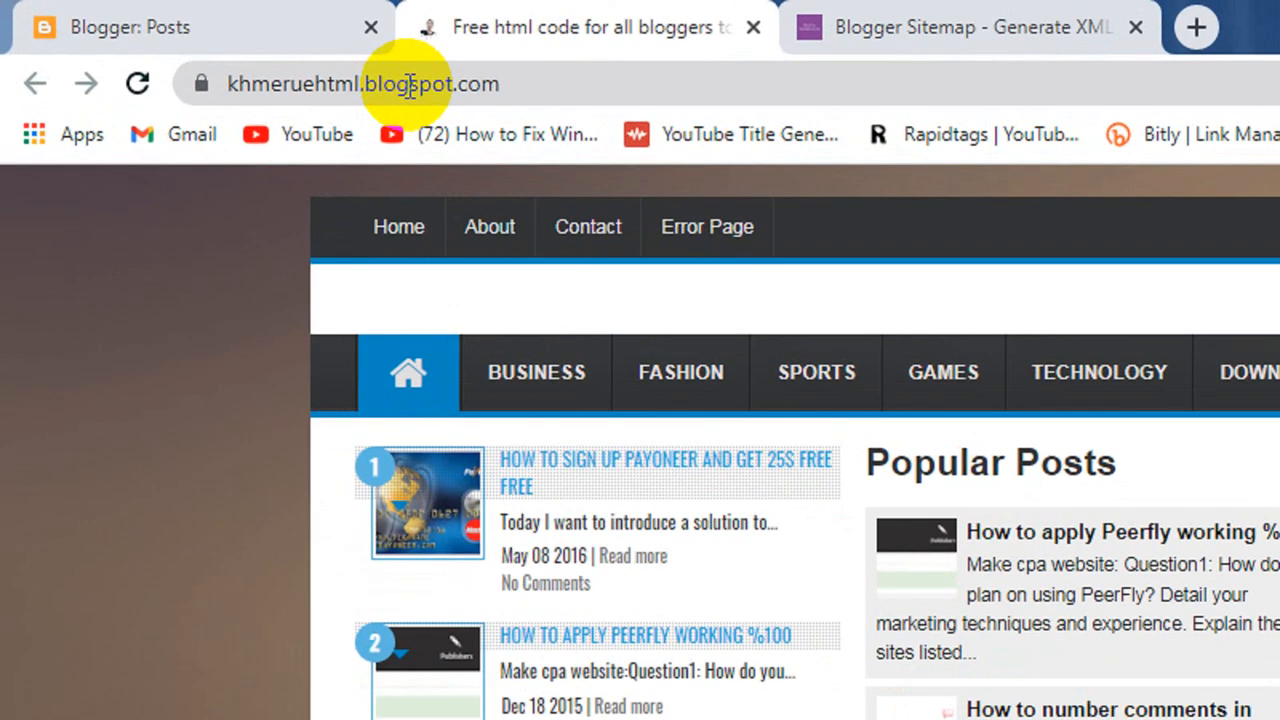
right_click(422, 92)
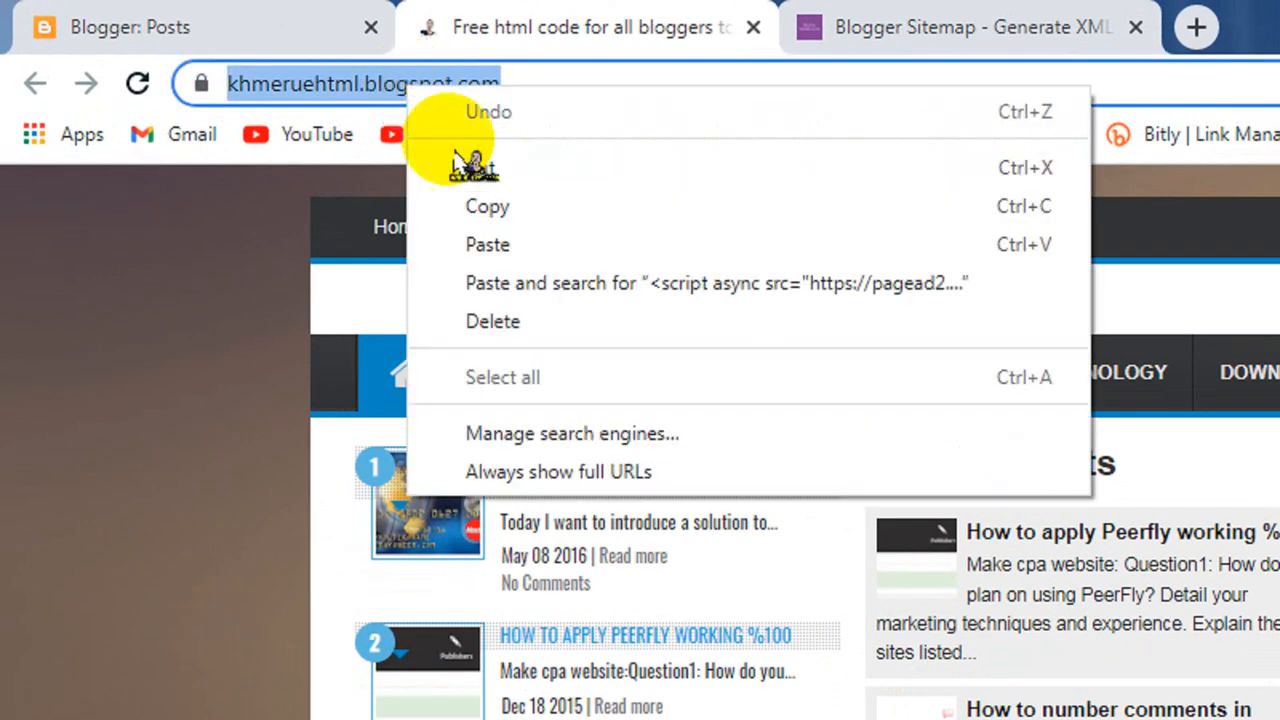
click(460, 206)
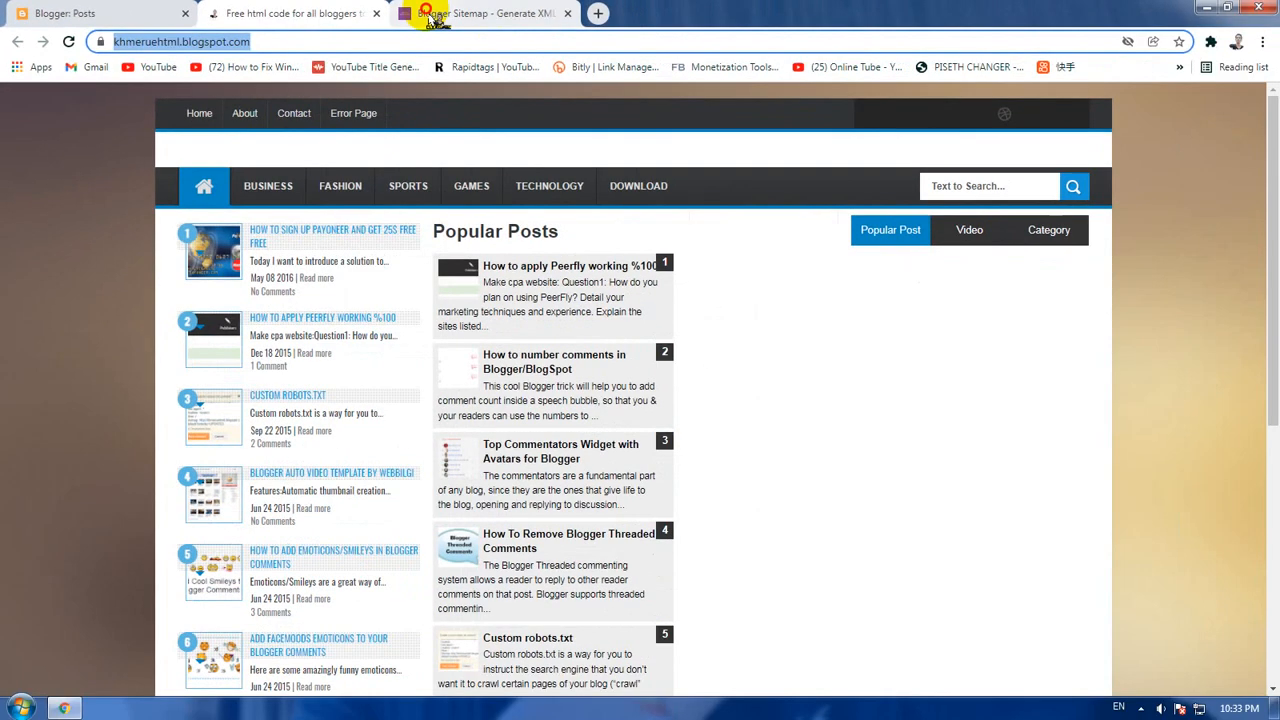
click(840, 28)
drag(543, 300, 191, 302)
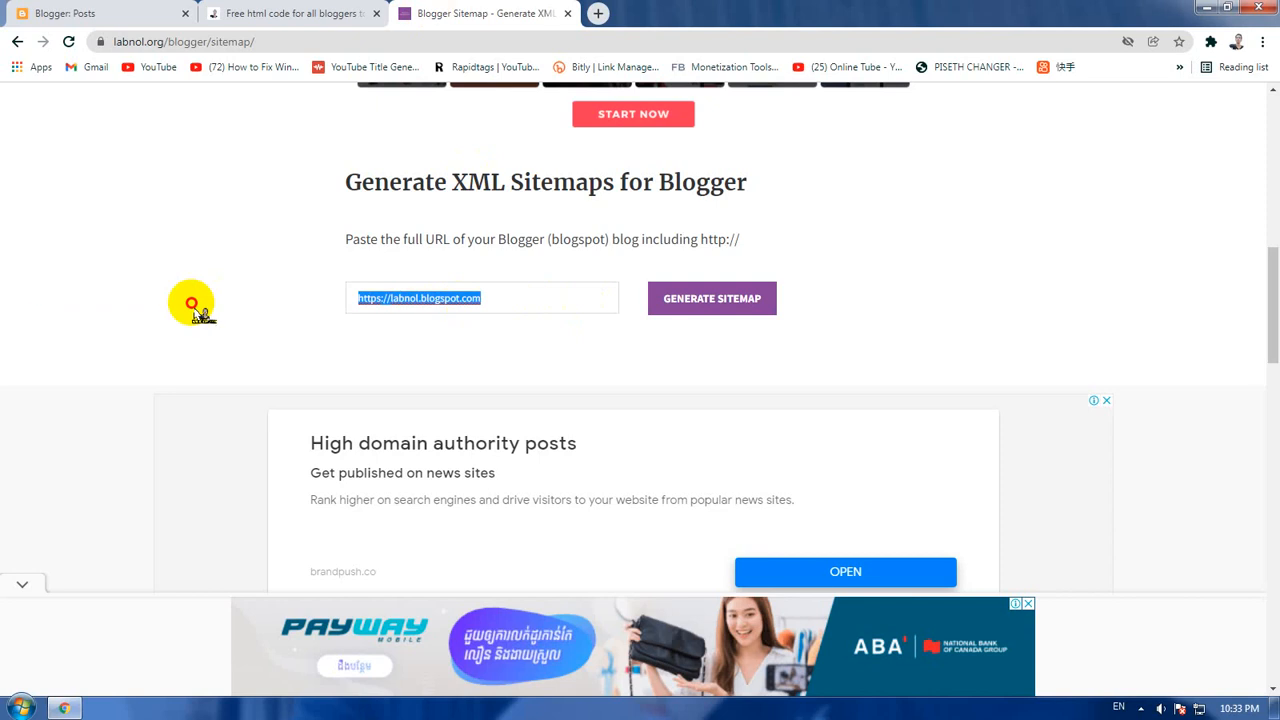
key(ctrl+v)
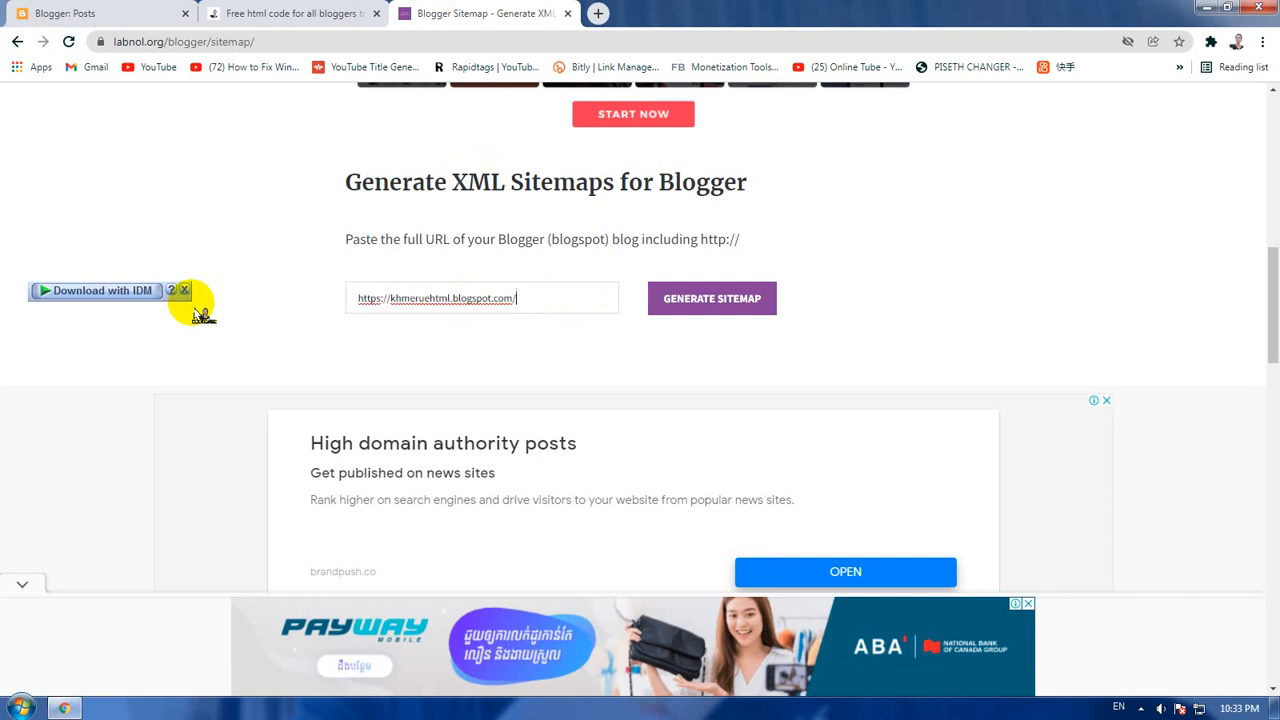
click(718, 305)
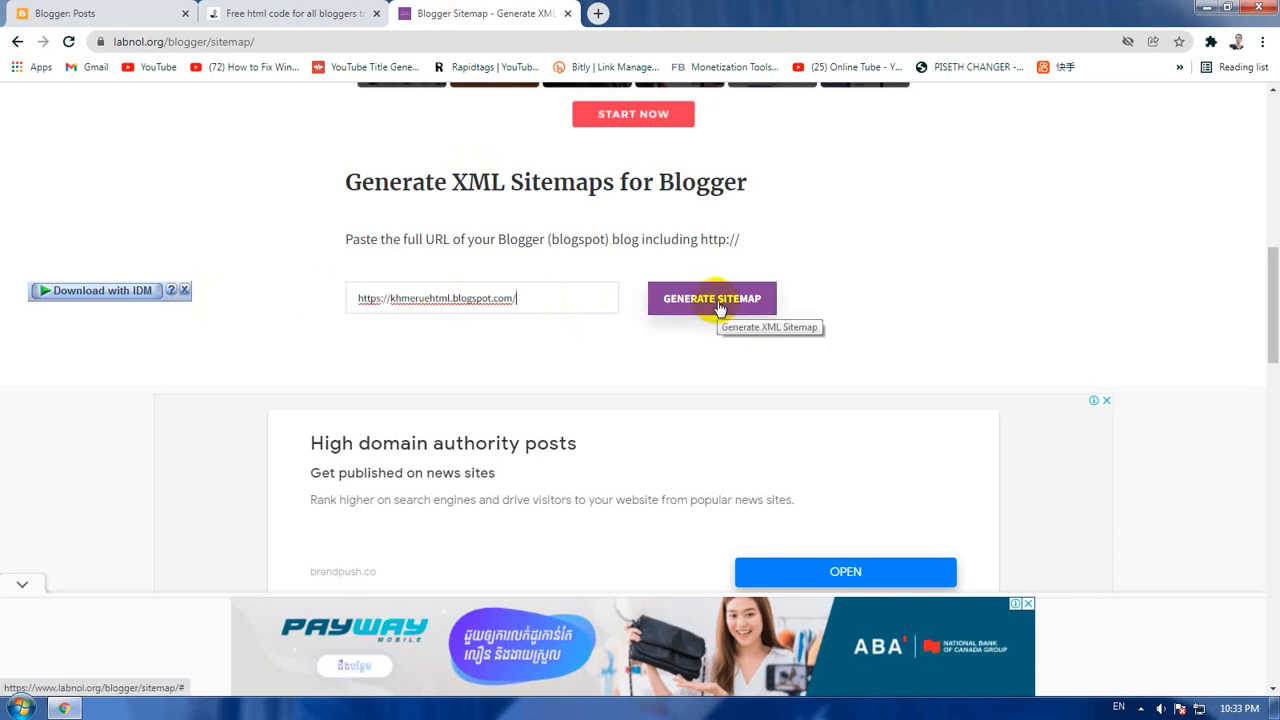
click(720, 304)
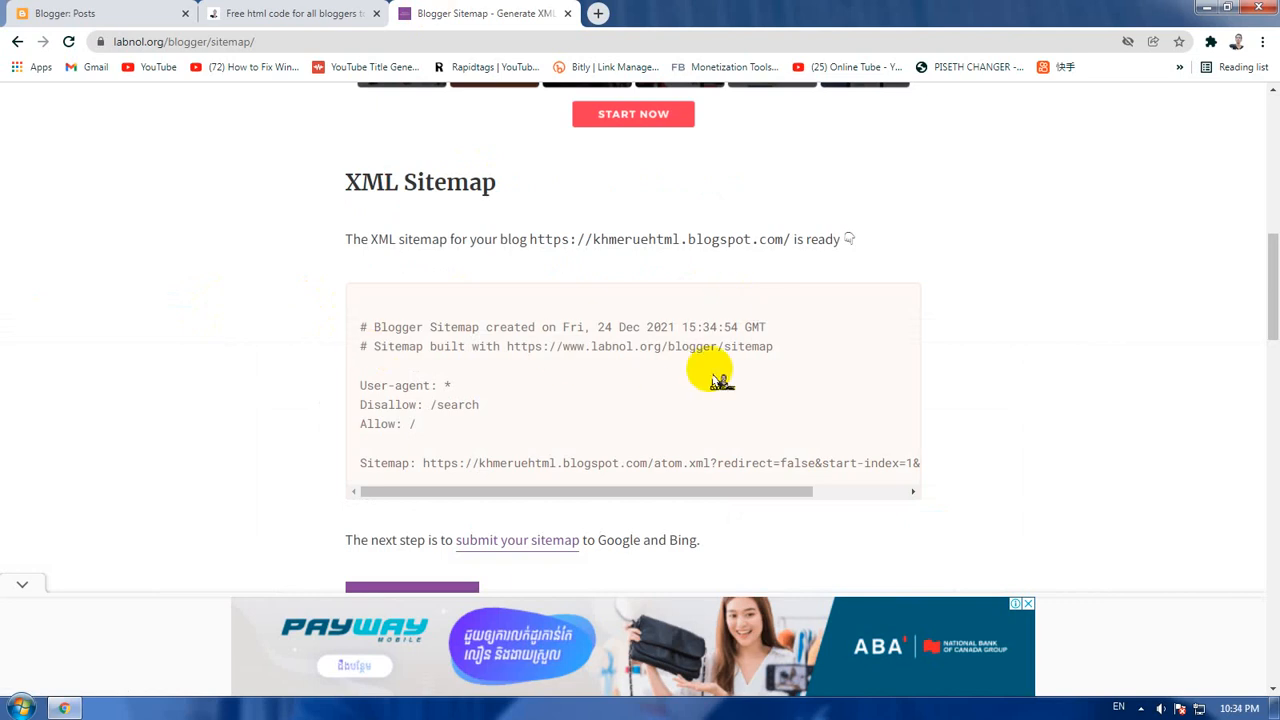
Step: Copy the generated sitemap code from the User-agent line through the end of the Sitemap line
scroll(720, 380, down, 2)
scroll(720, 380, up, 1)
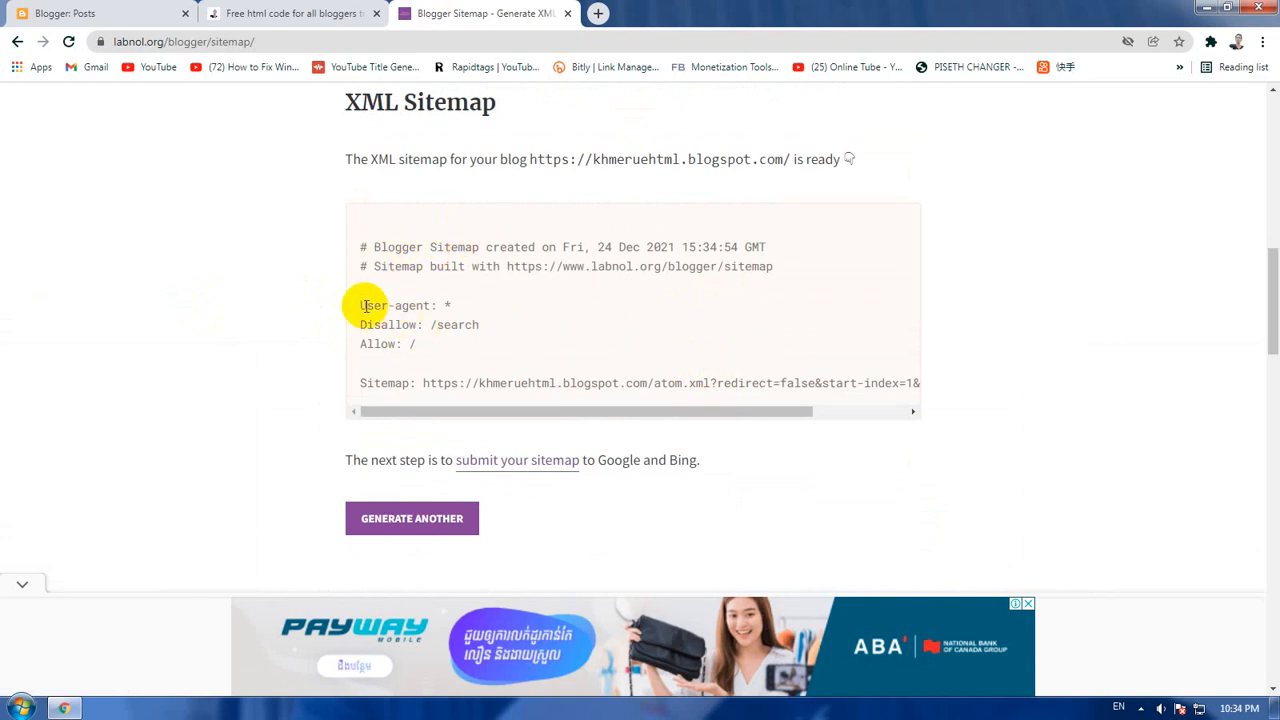
drag(361, 303, 929, 399)
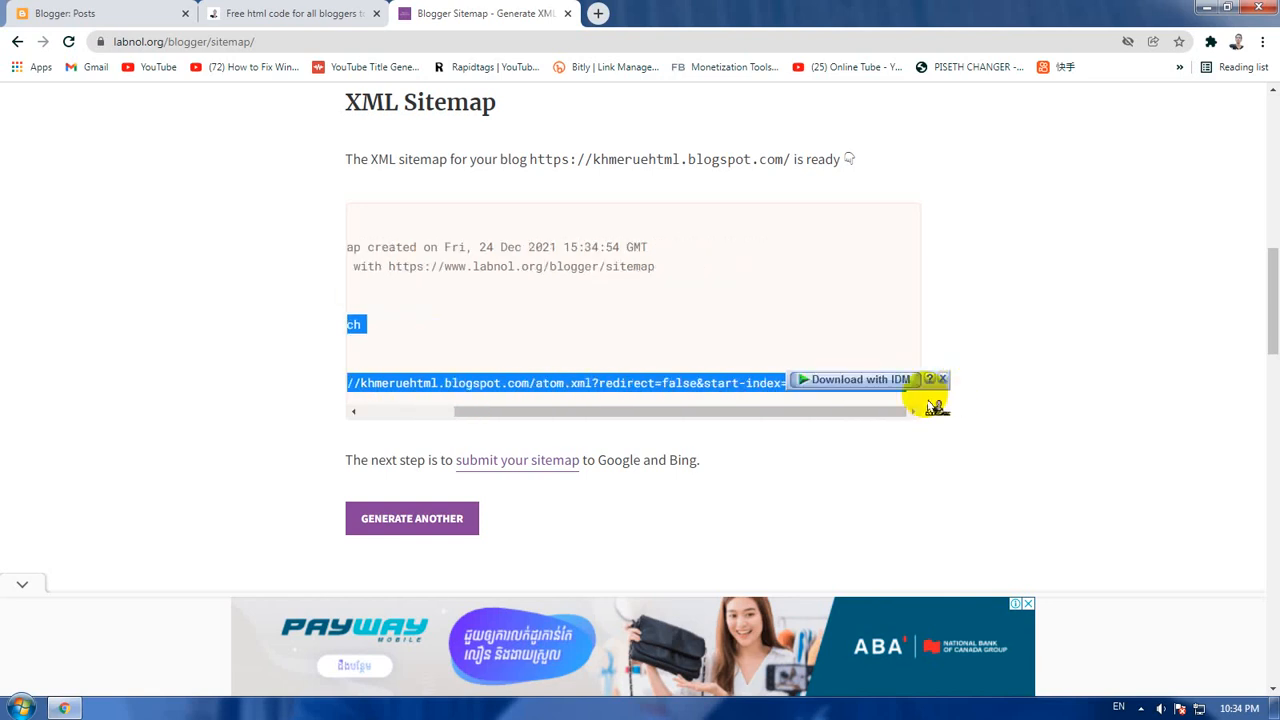
right_click(690, 393)
click(705, 391)
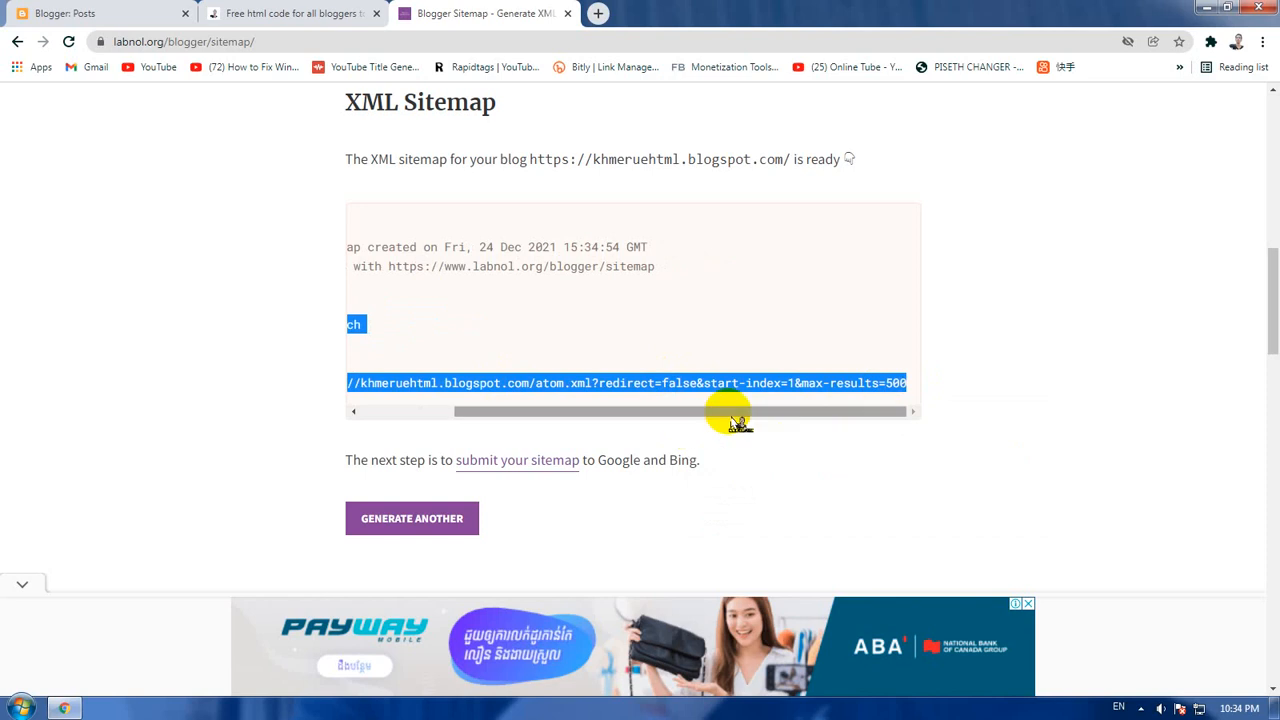
drag(734, 413, 510, 428)
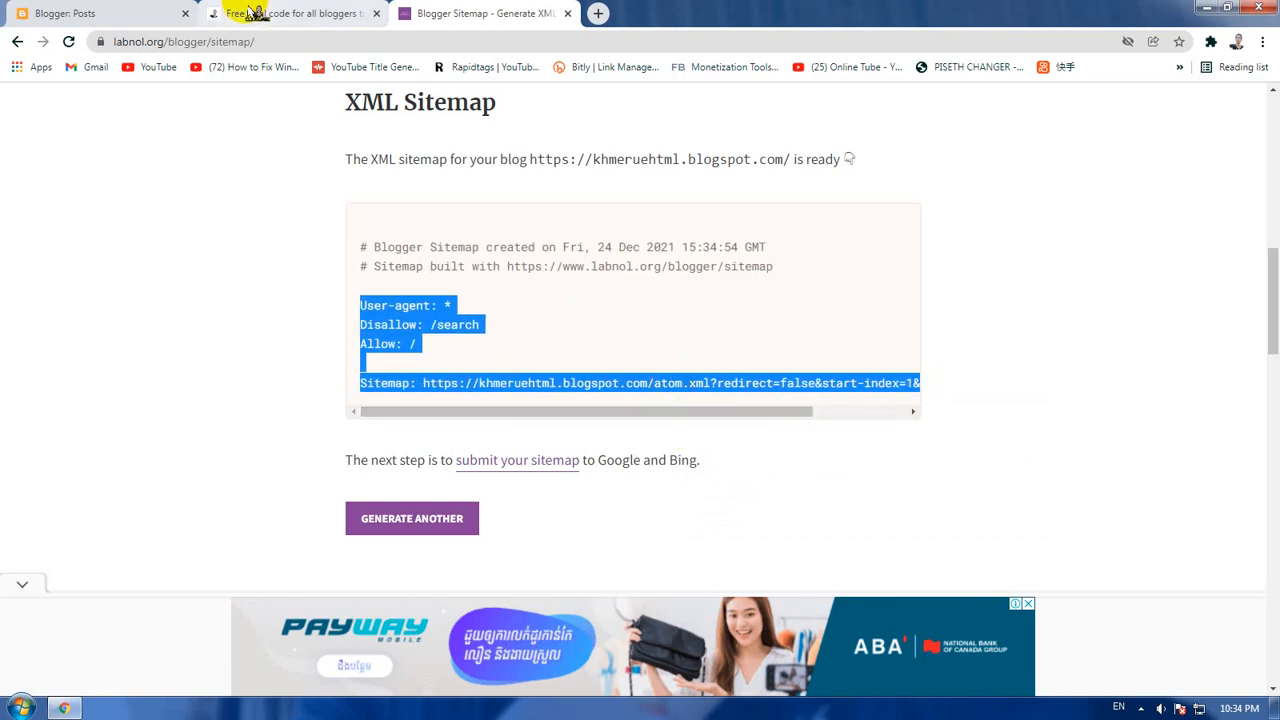
Step: Open the blog's settings in Blogger and go to the Crawlers and indexing section
click(82, 13)
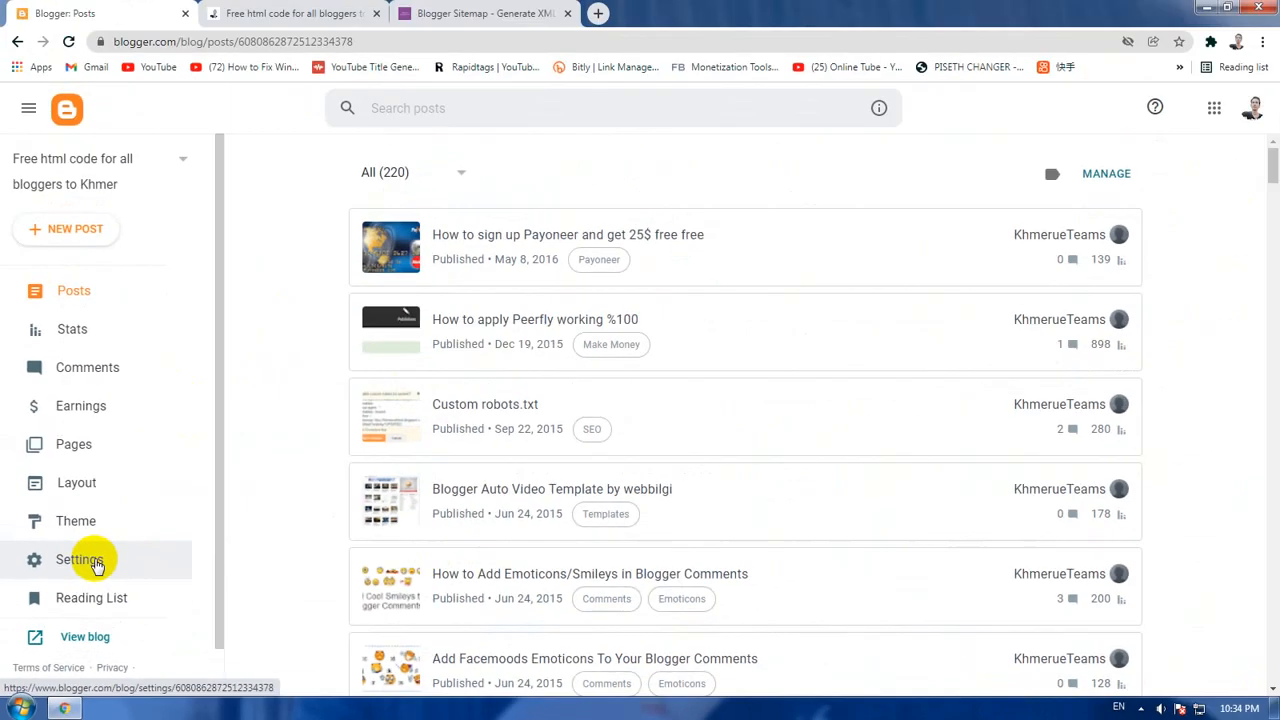
click(195, 410)
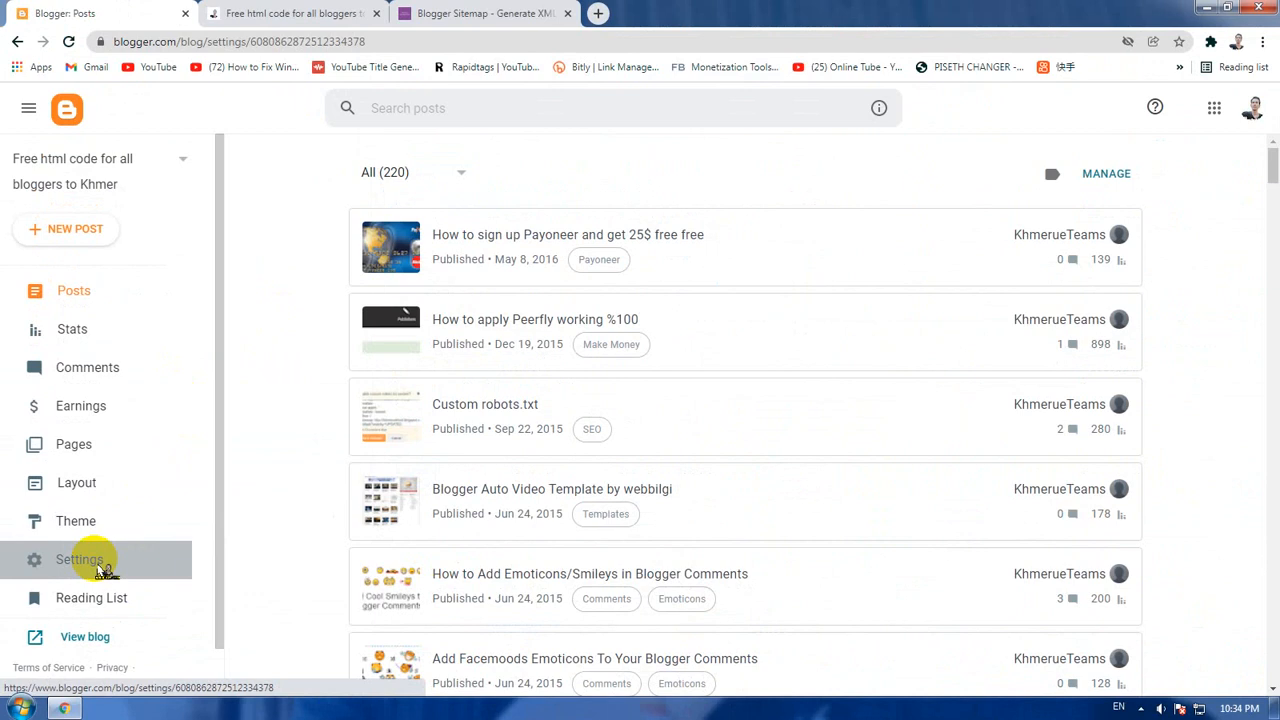
scroll(626, 363, down, 2)
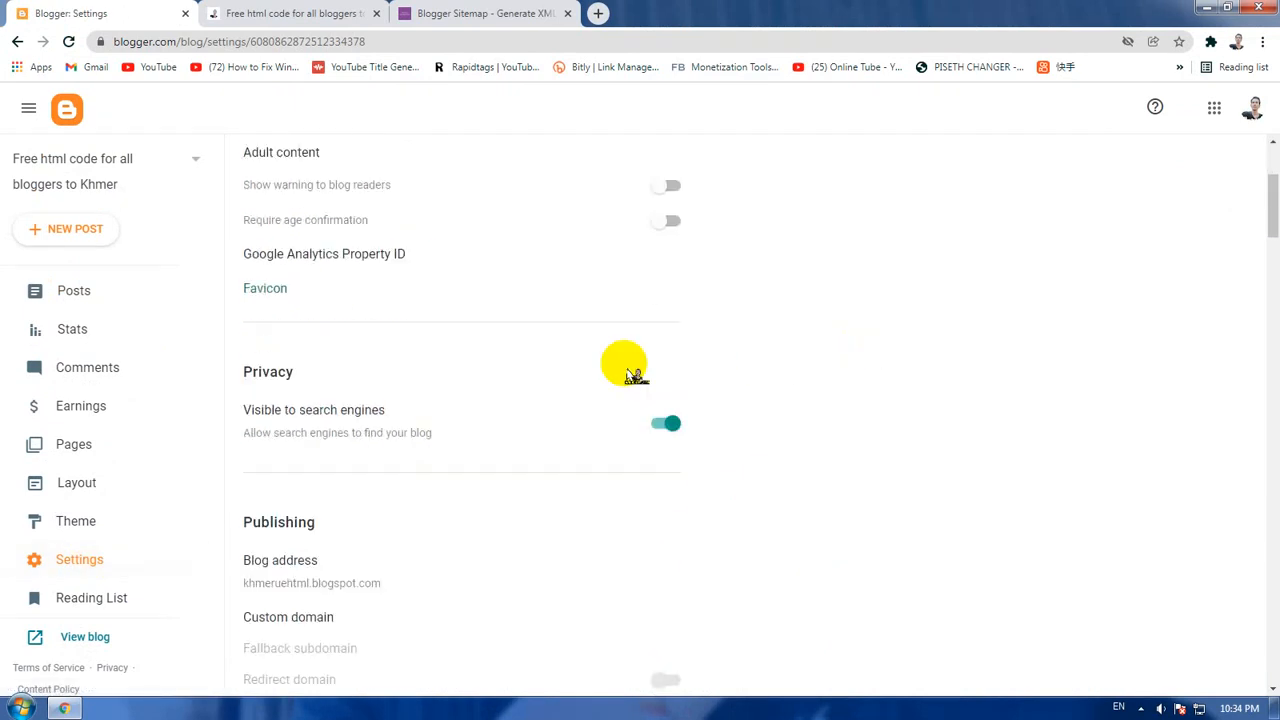
scroll(634, 375, down, 2)
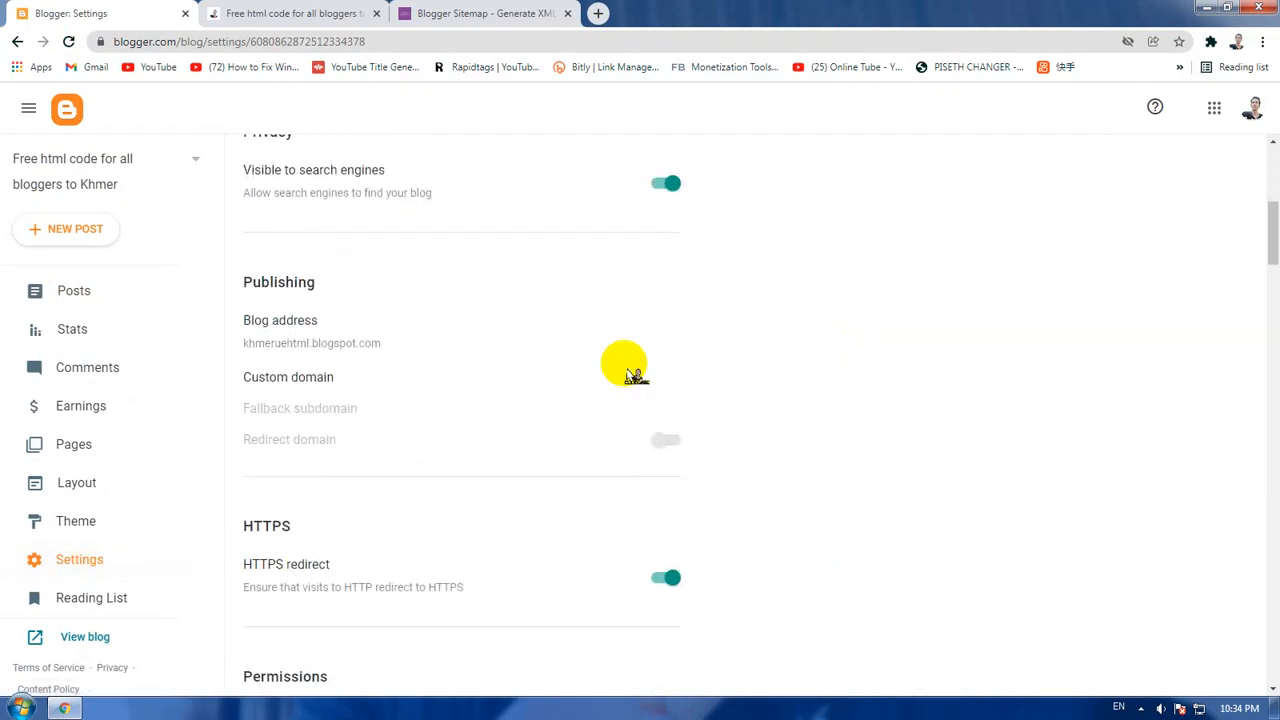
scroll(634, 375, down, 4)
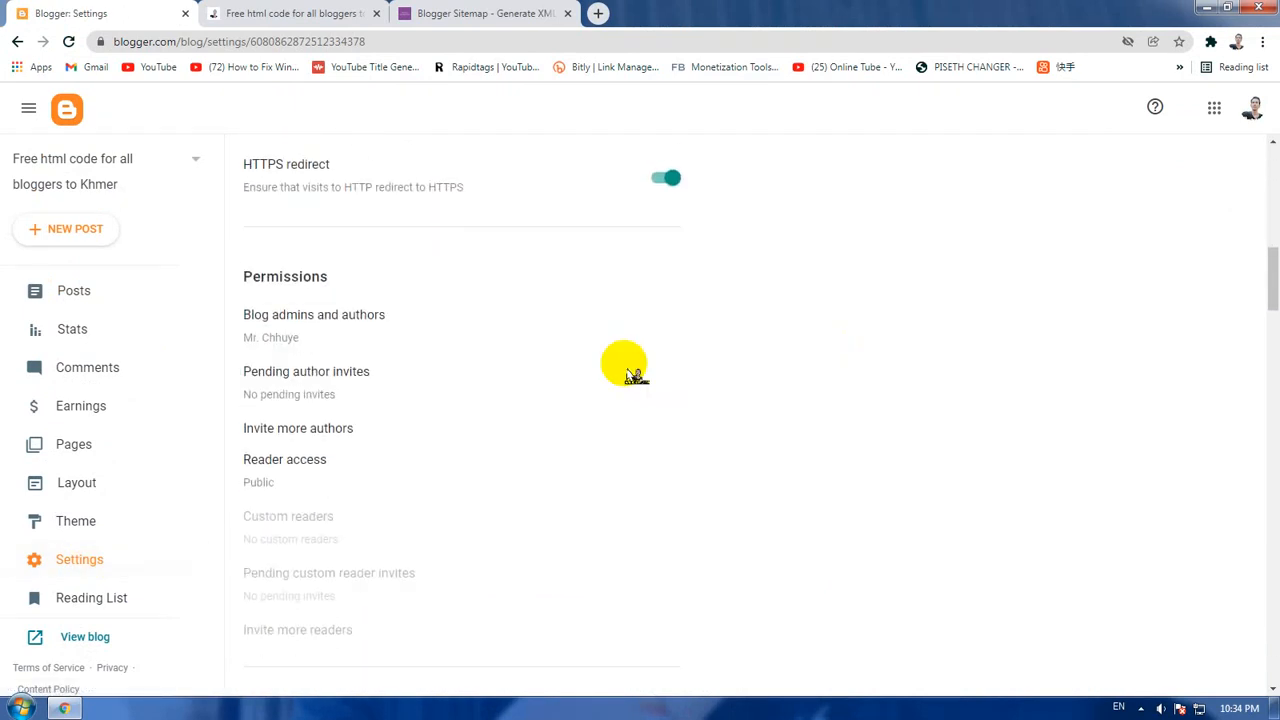
scroll(634, 375, down, 2)
scroll(634, 375, down, 2)
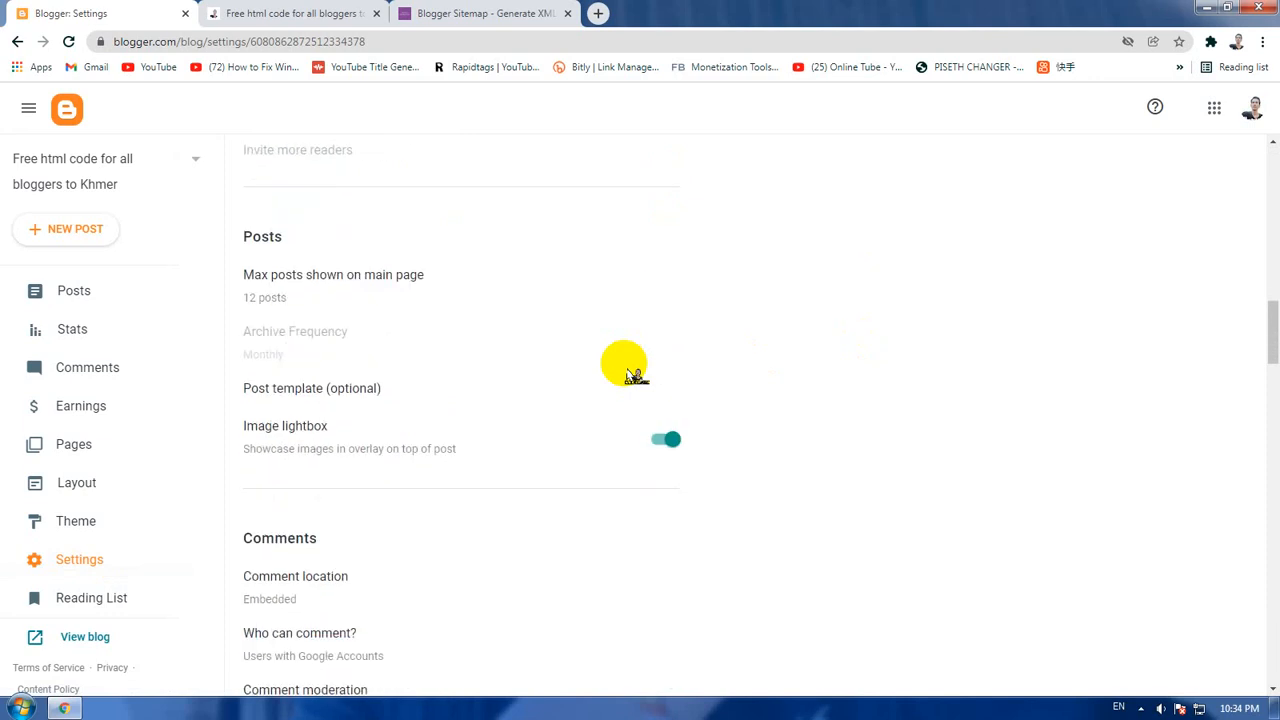
scroll(634, 375, down, 5)
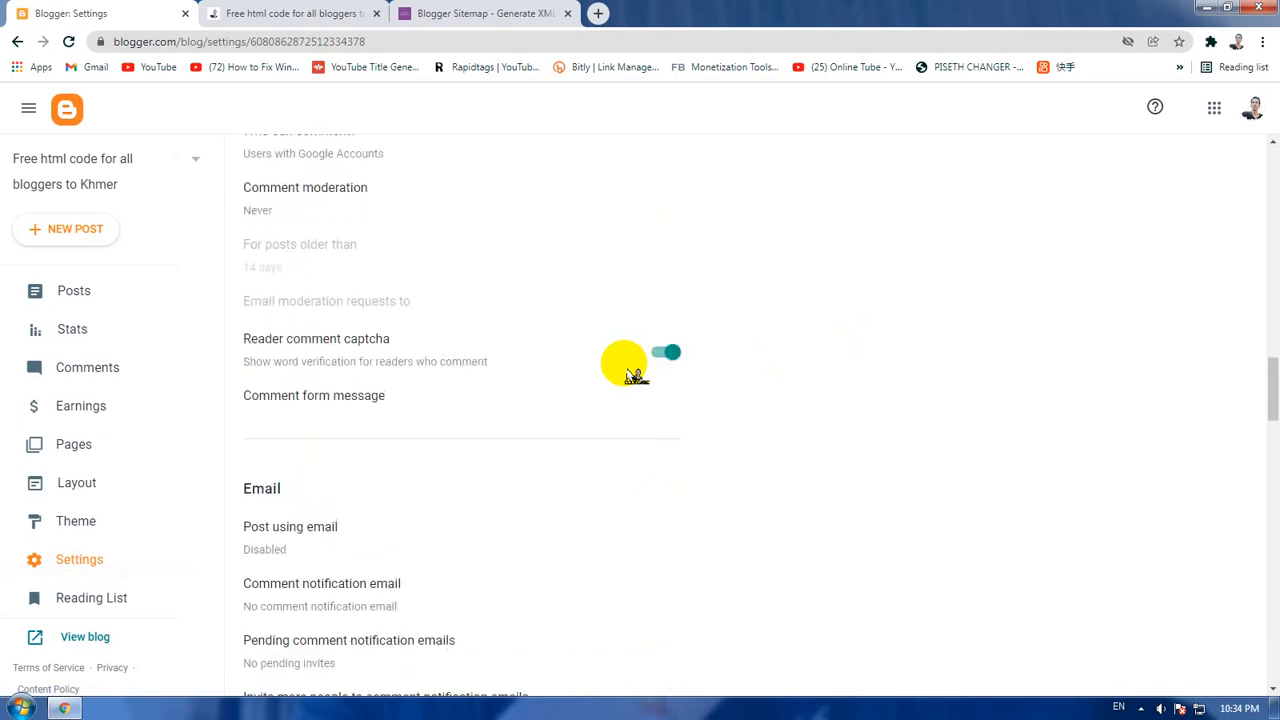
scroll(634, 375, down, 5)
scroll(634, 375, down, 5)
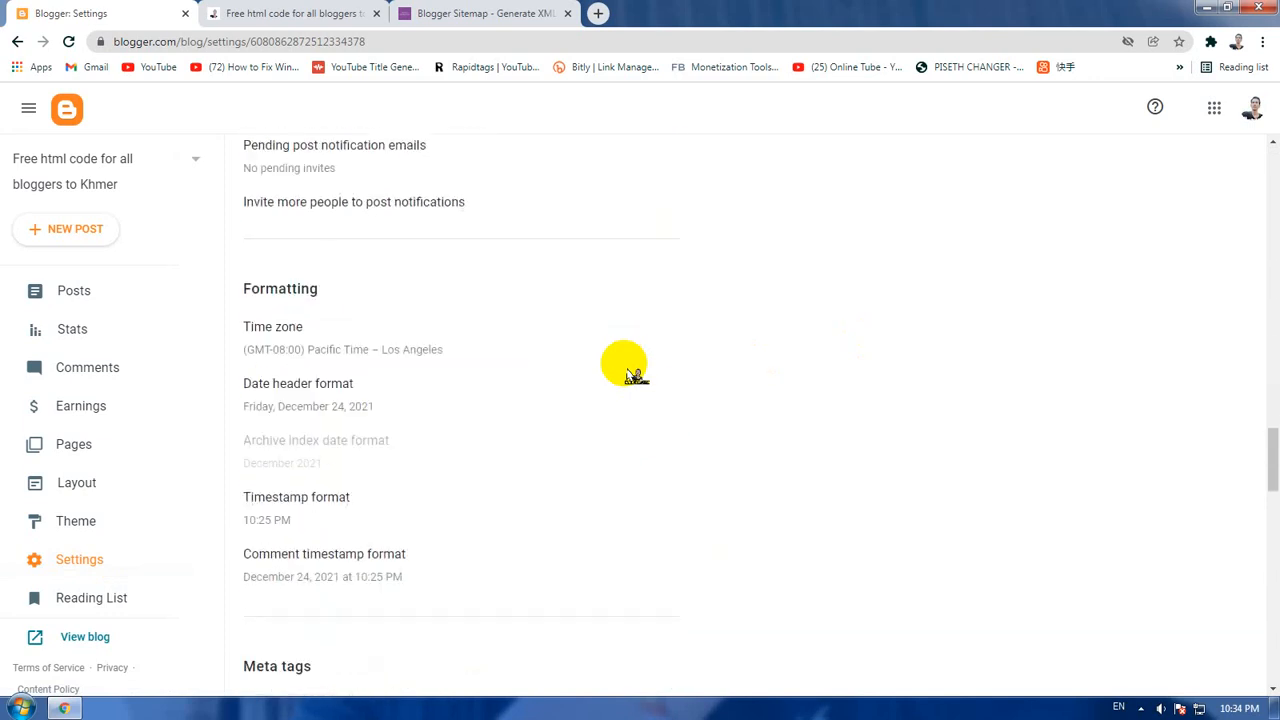
scroll(634, 375, down, 3)
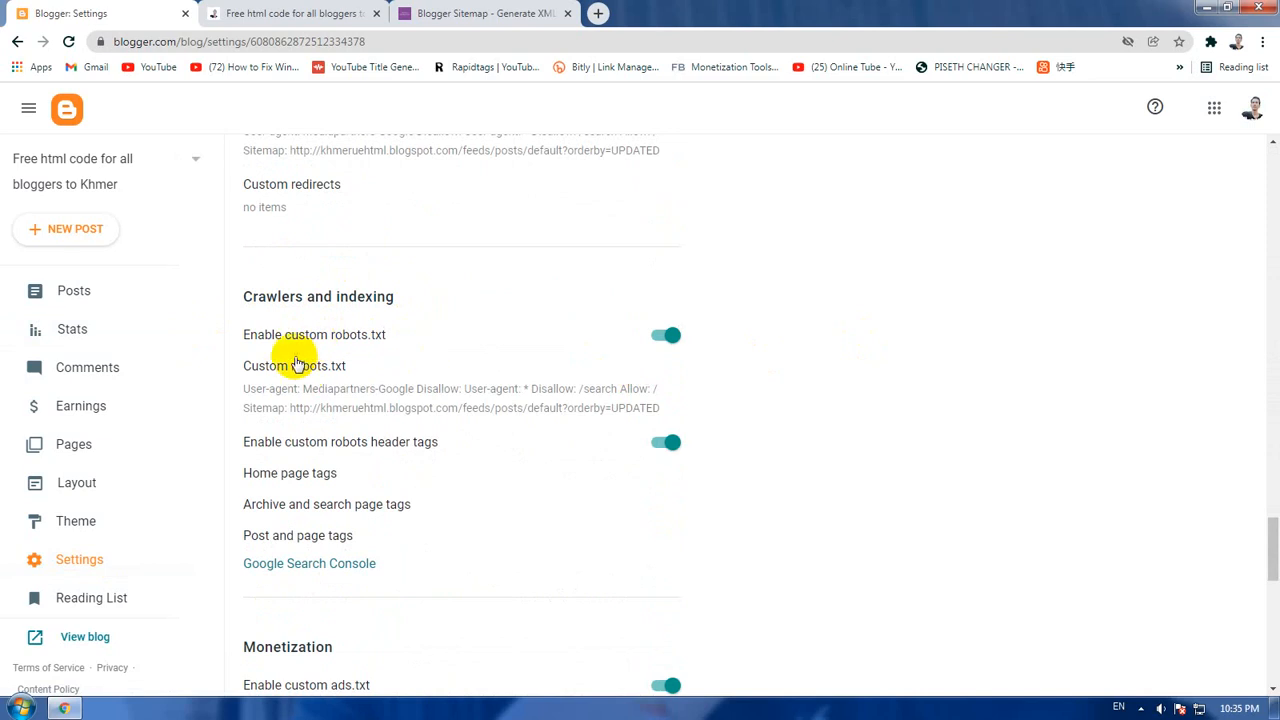
Step: Review the existing custom robots.txt content under Crawlers and indexing, and close it without saving
click(245, 298)
drag(245, 298, 403, 294)
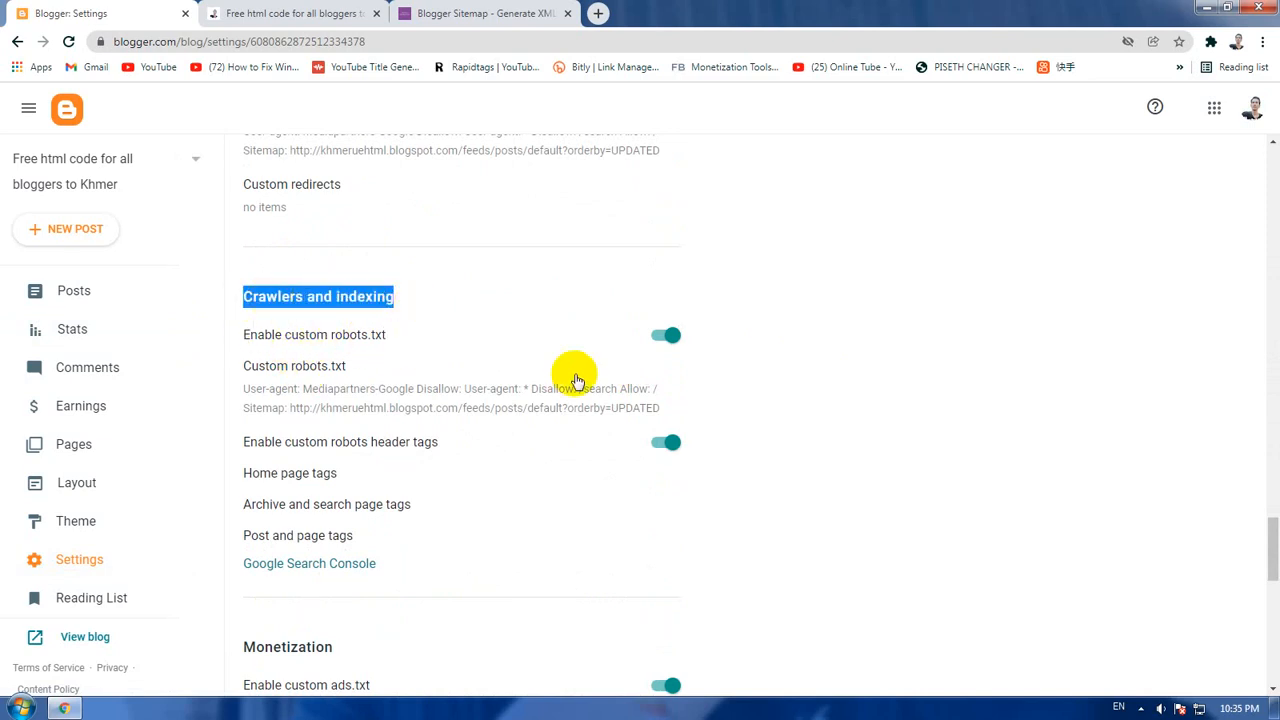
click(490, 318)
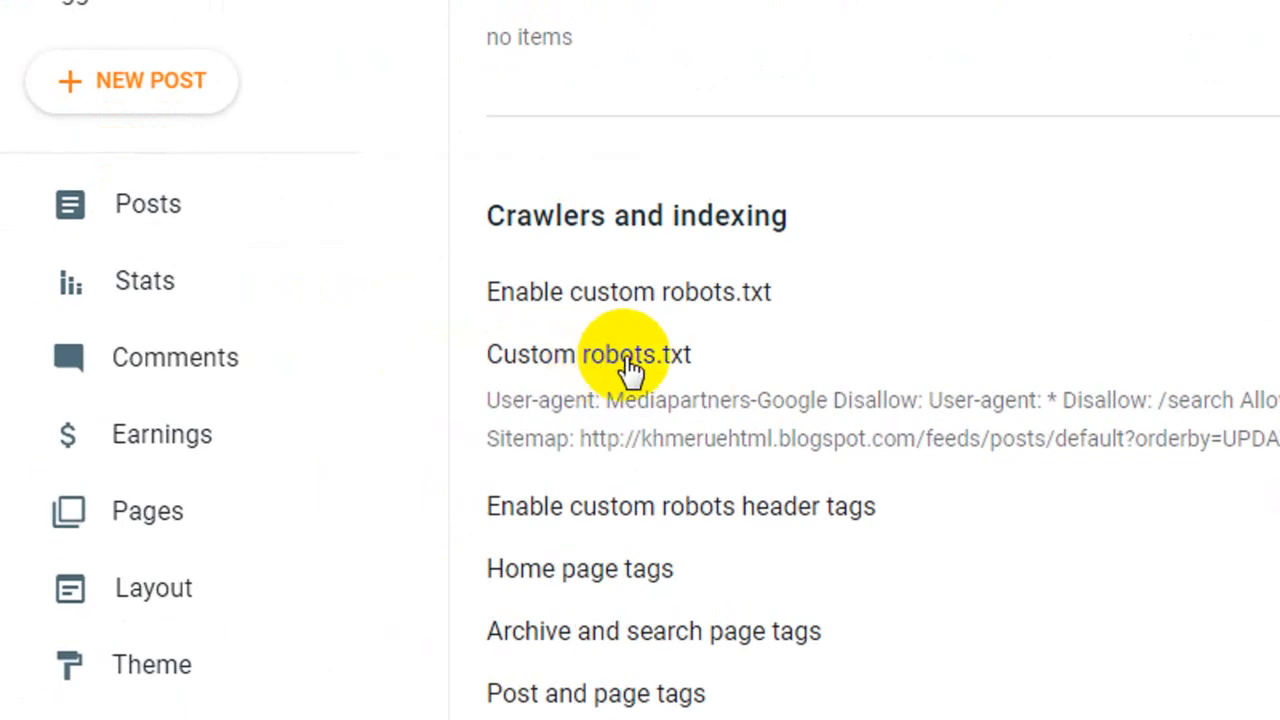
click(632, 356)
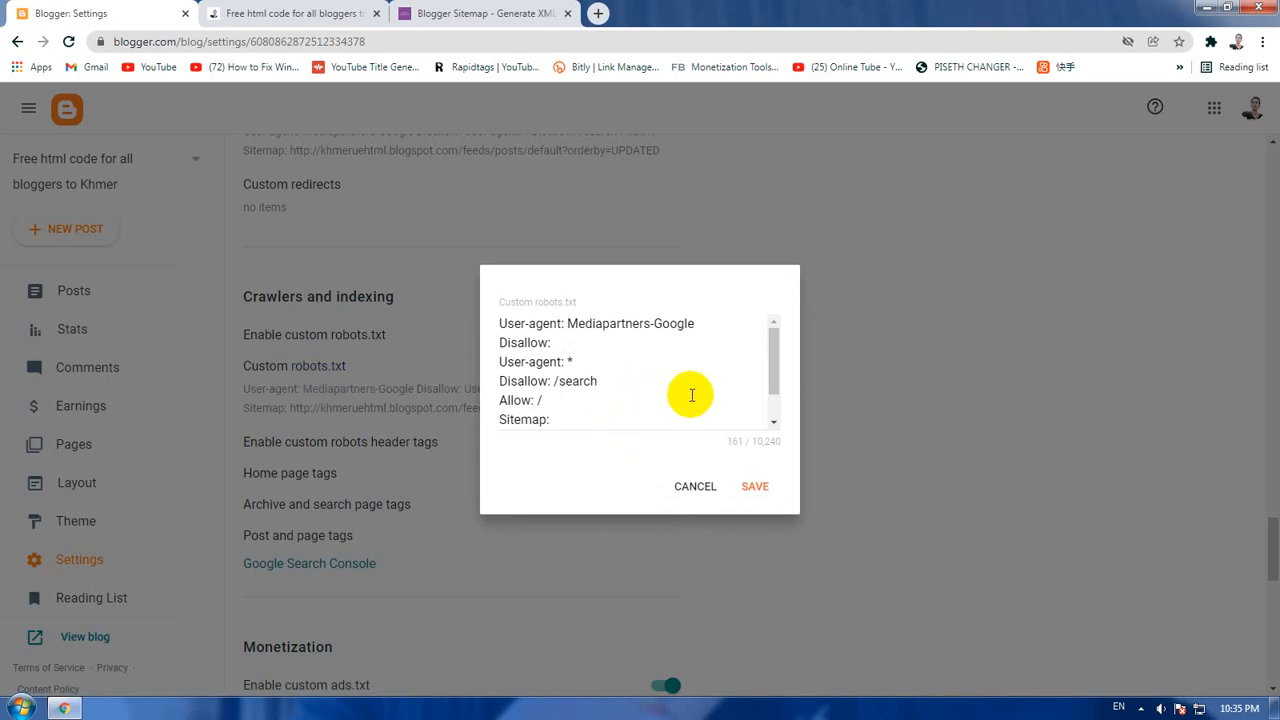
scroll(625, 380, down, 2)
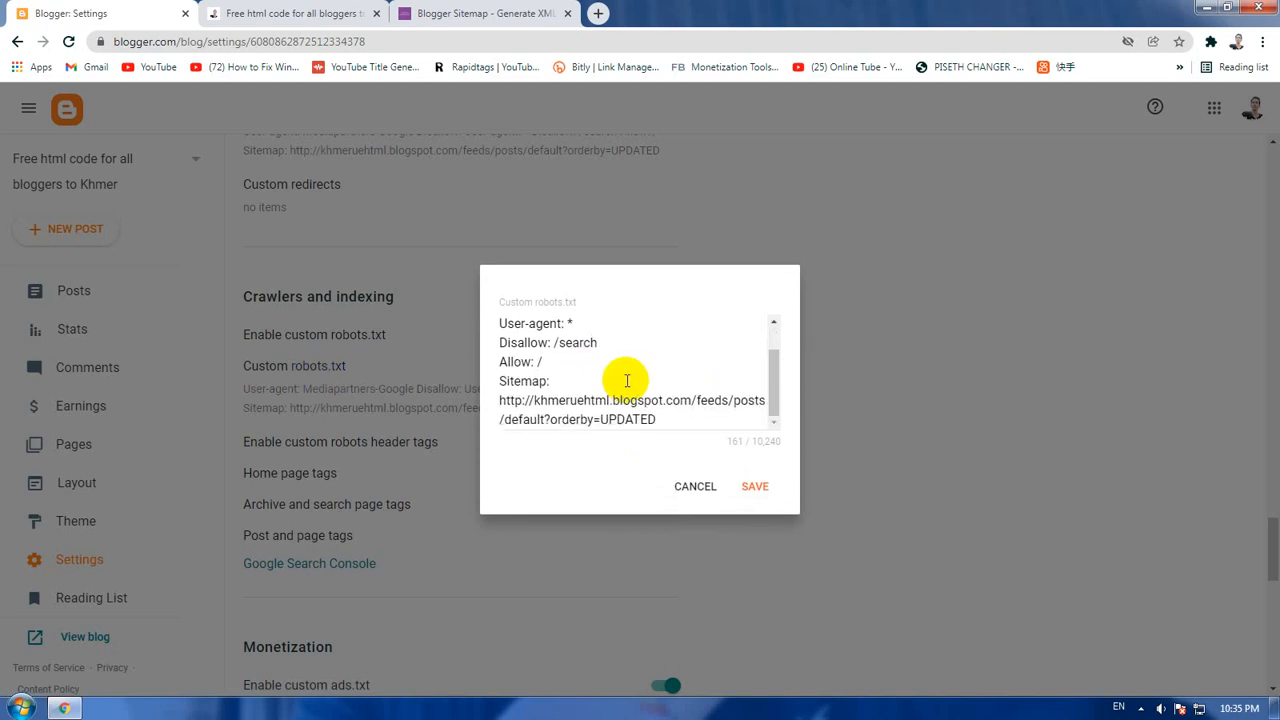
click(695, 490)
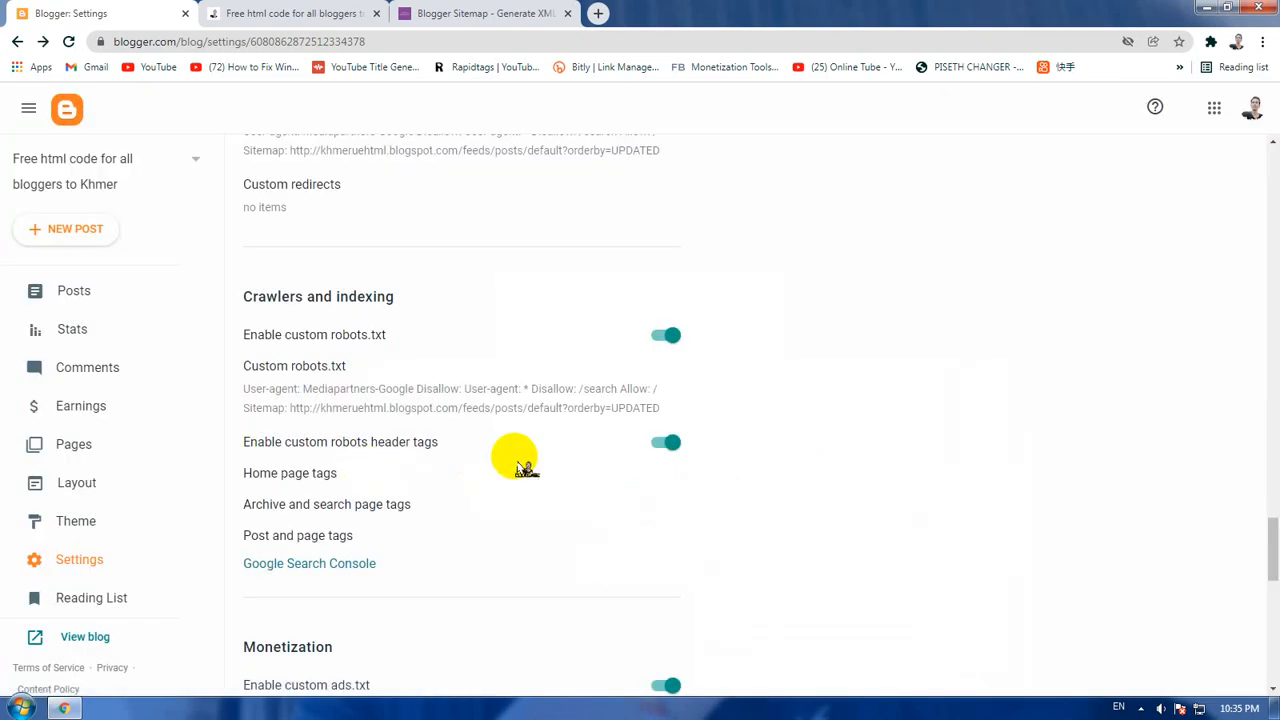
Step: Toggle custom robots.txt off and back on, and save the copied sitemap code in place of its entire content
click(665, 338)
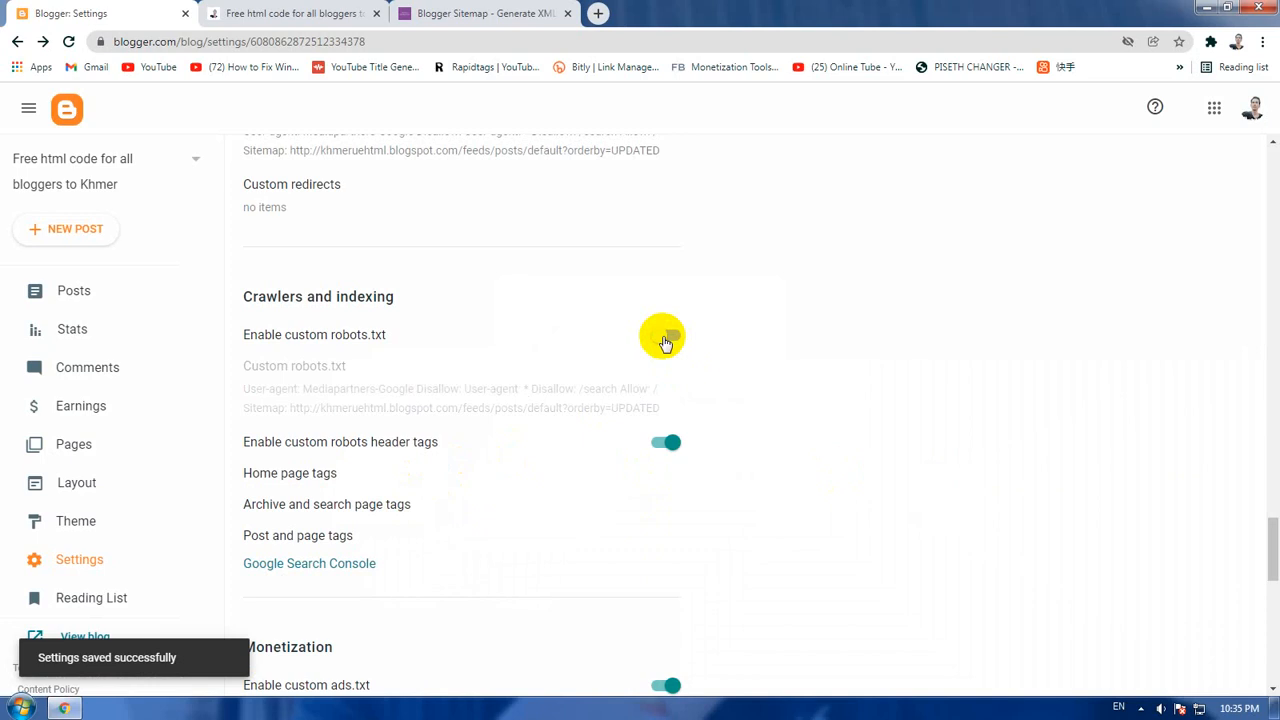
click(673, 342)
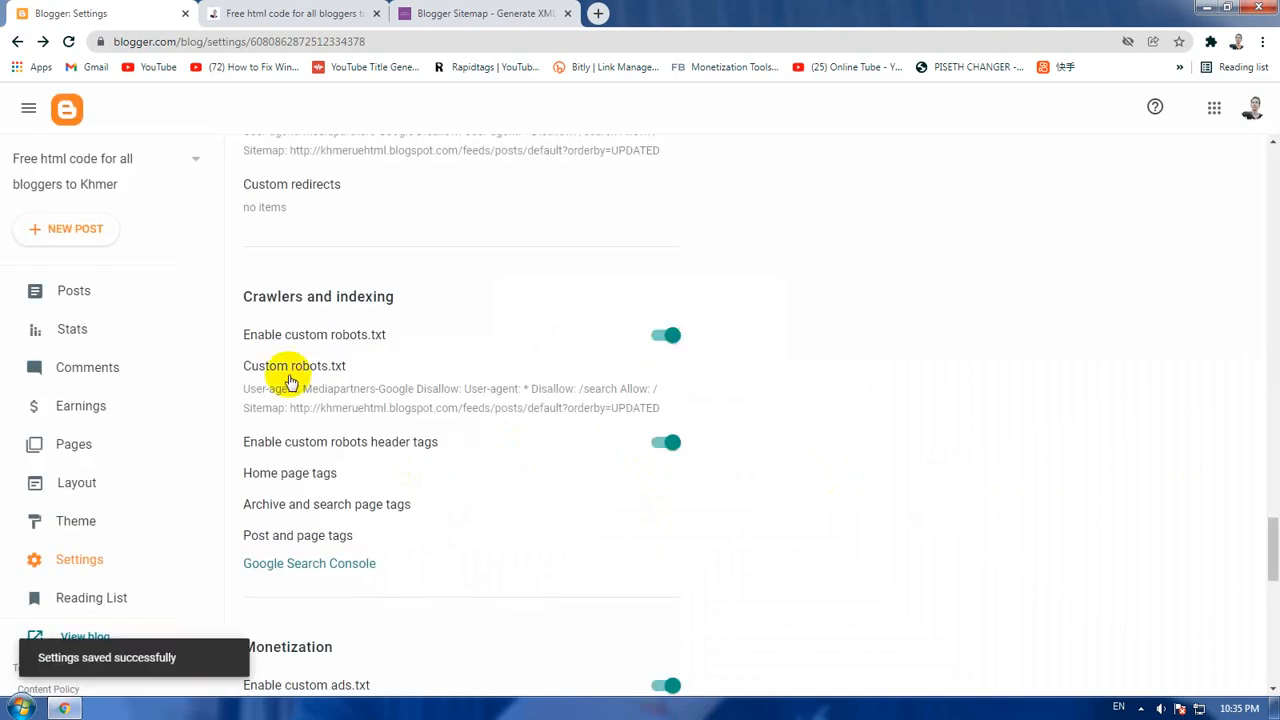
click(313, 373)
click(684, 388)
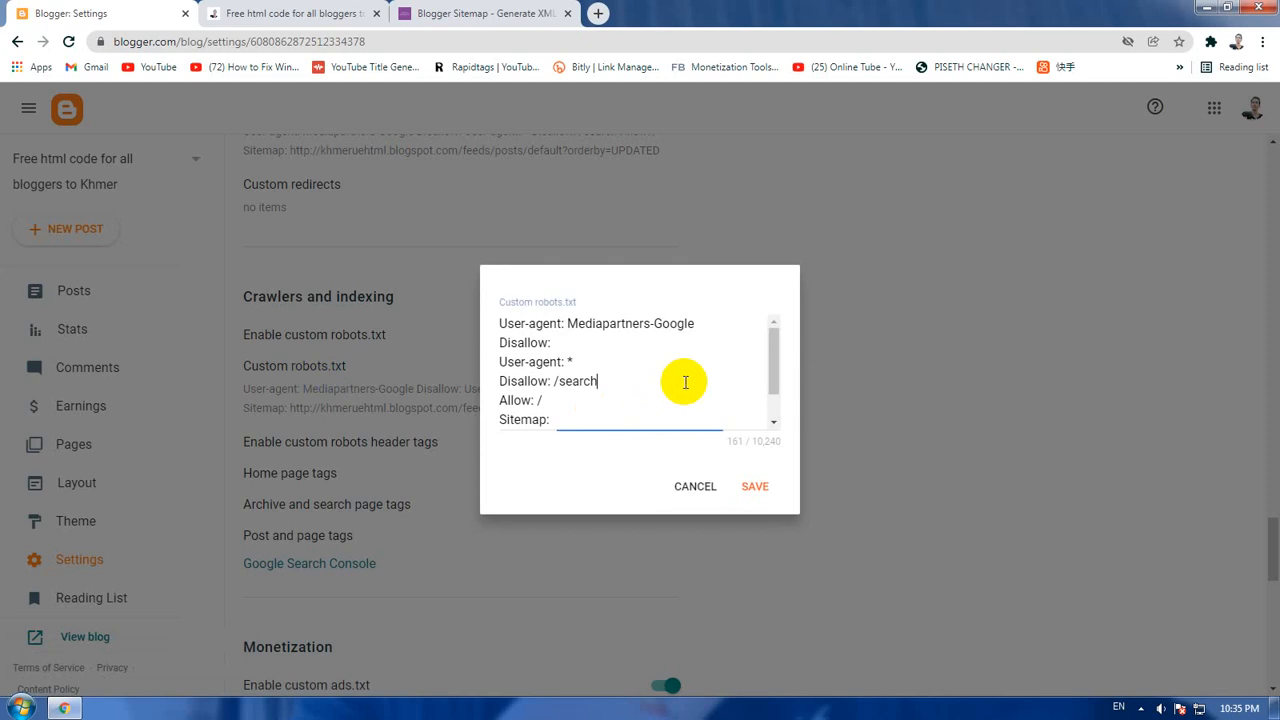
scroll(686, 382, down, 1)
scroll(686, 382, up, 1)
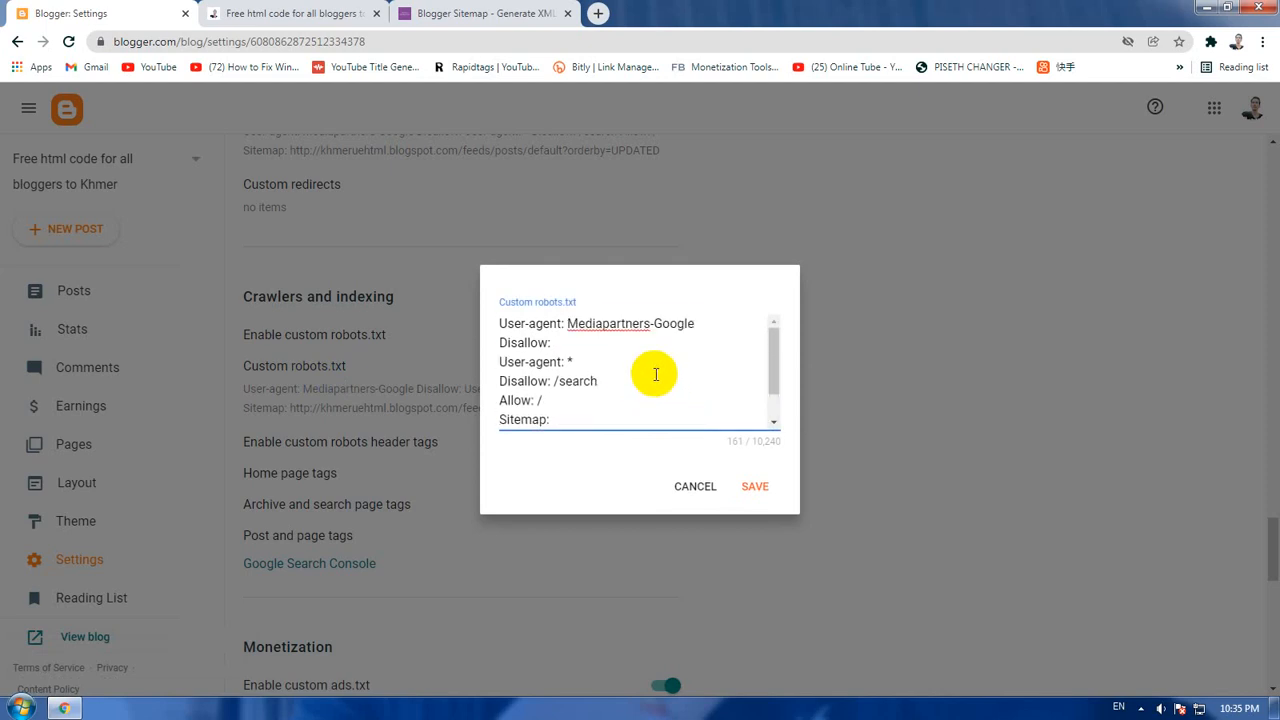
key(ctrl+a)
key(ctrl+v)
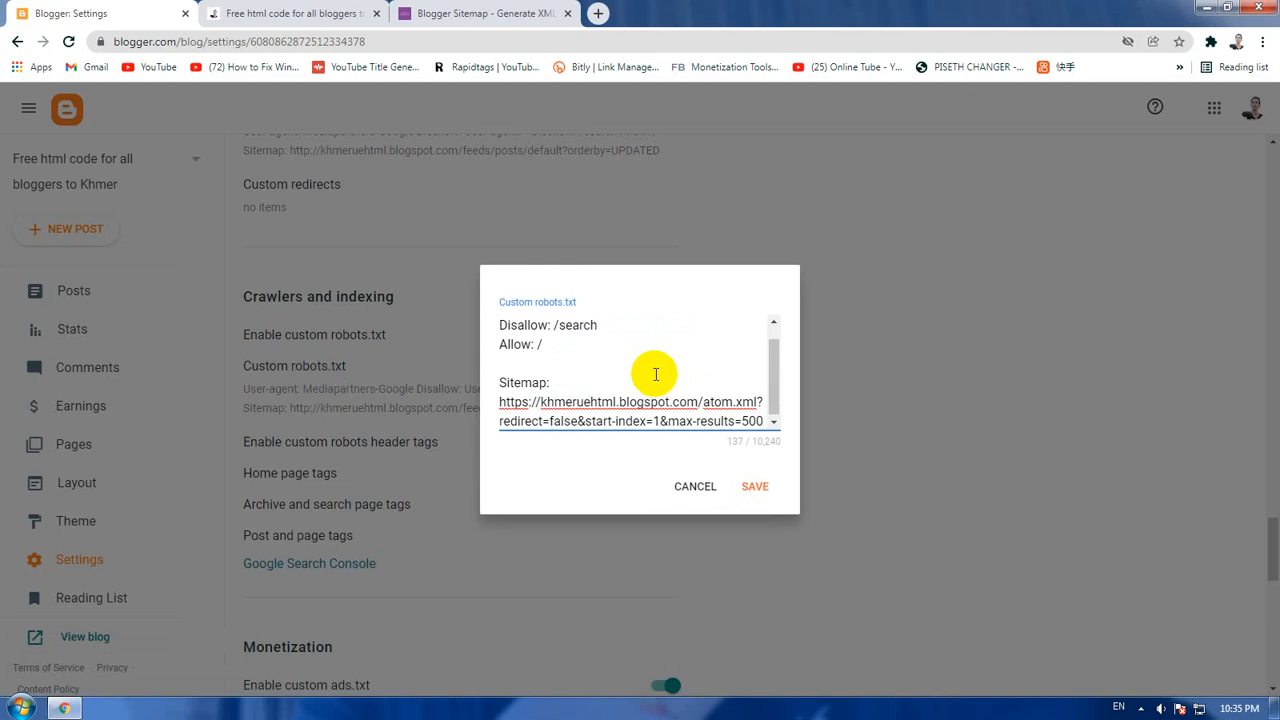
scroll(628, 361, up, 1)
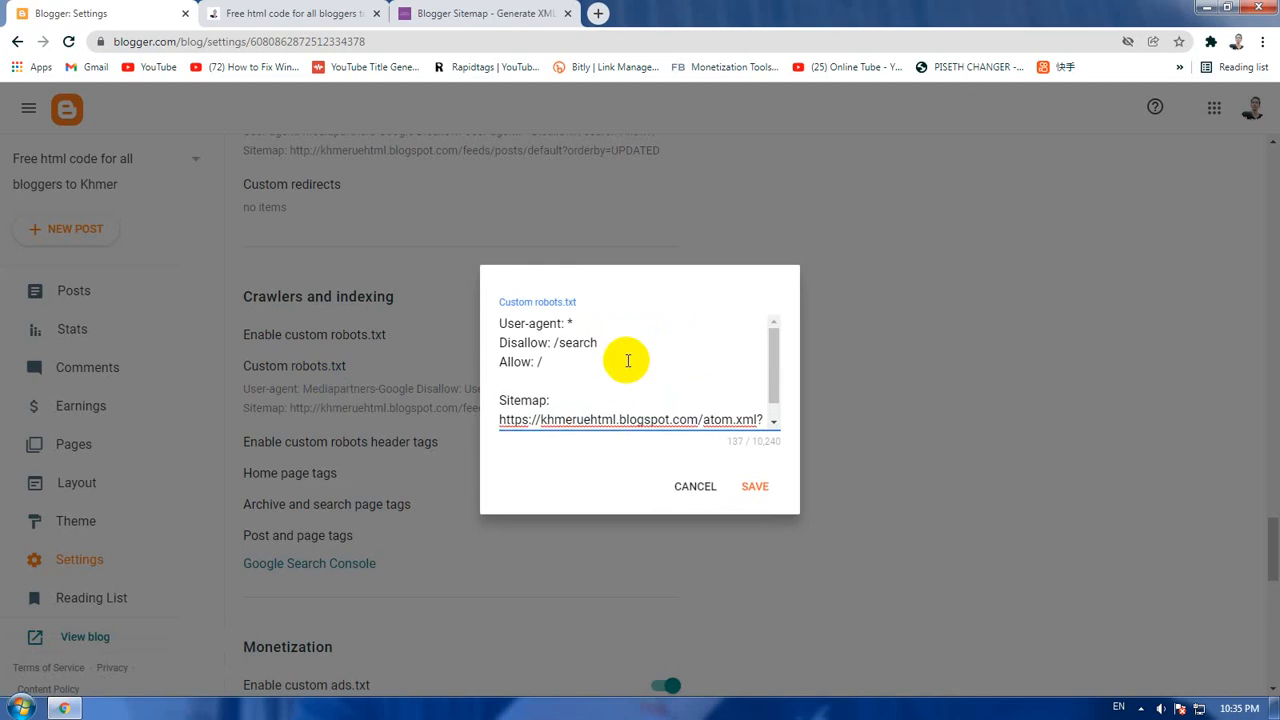
scroll(628, 361, down, 1)
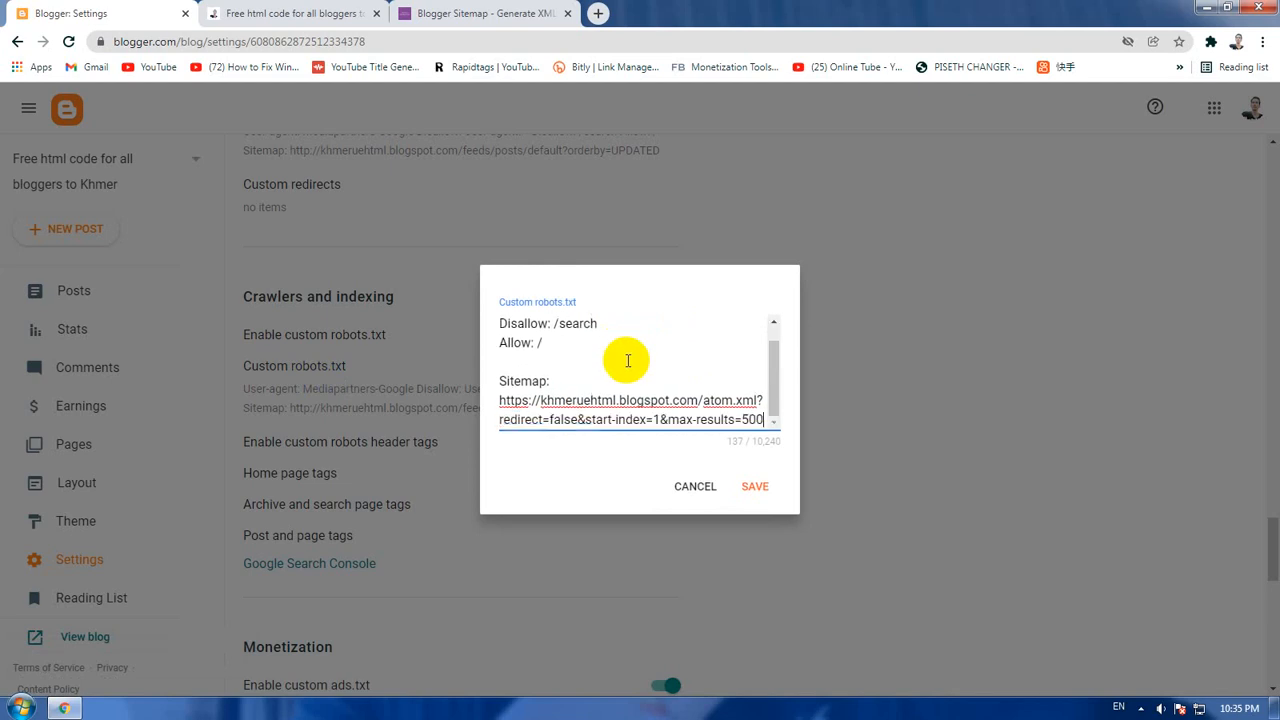
scroll(628, 361, up, 1)
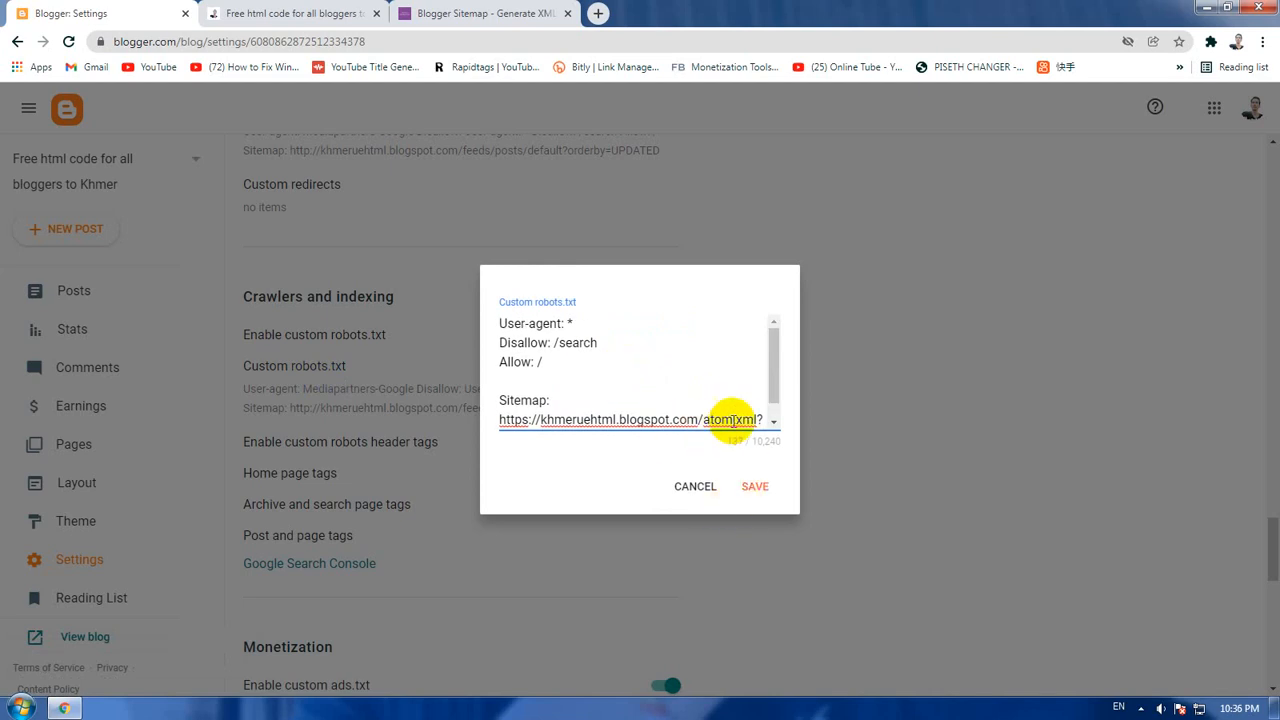
click(757, 487)
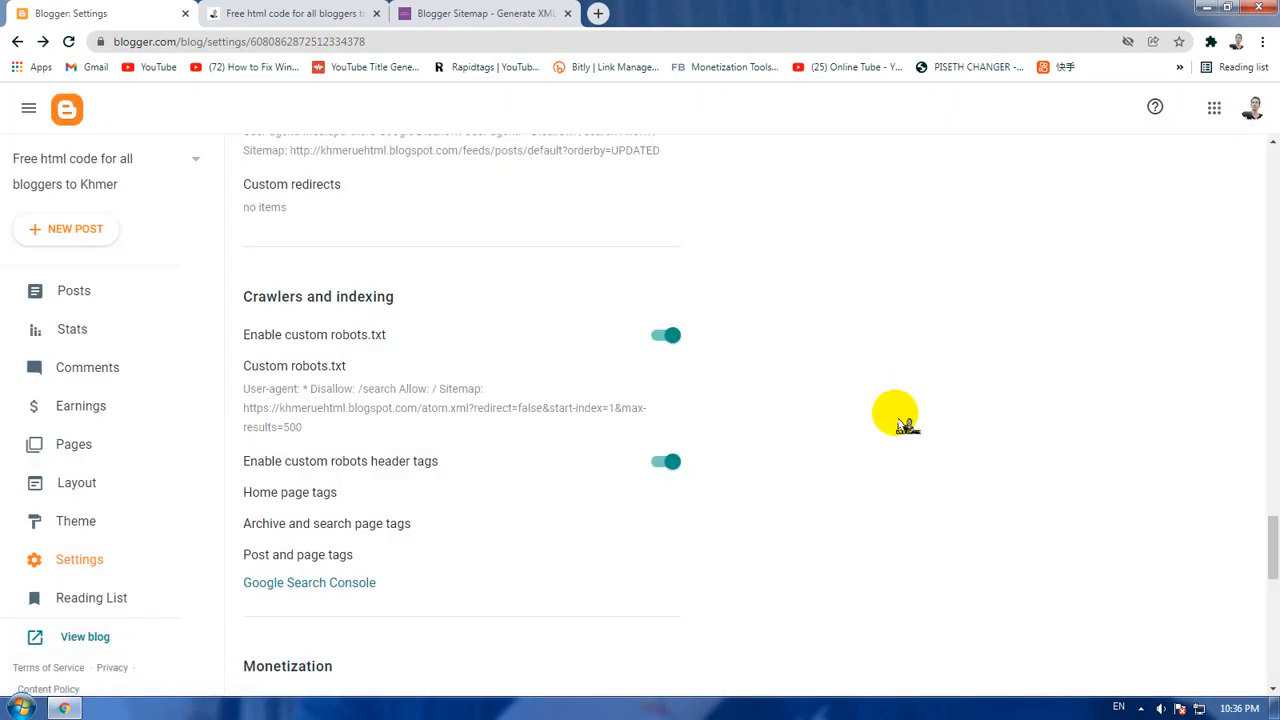
Step: Look over the remaining crawler settings and open Google Search Console from the Crawlers and indexing section
scroll(903, 424, down, 3)
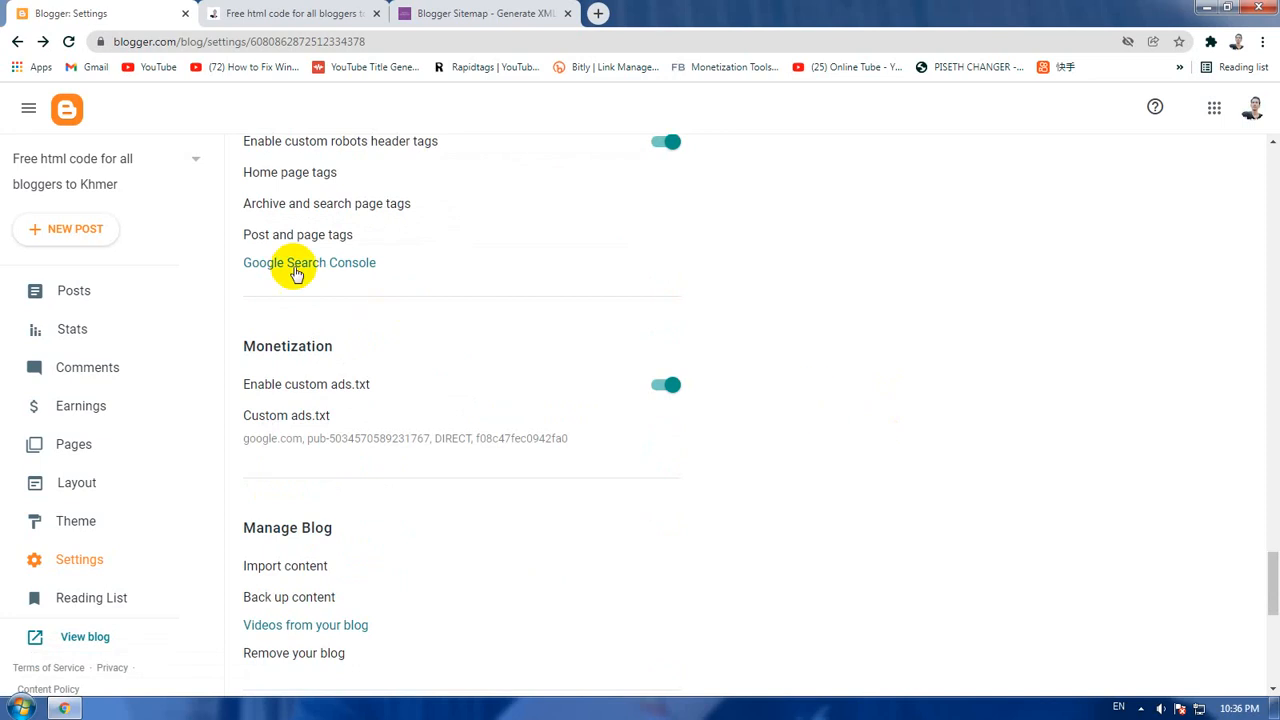
scroll(548, 295, up, 1)
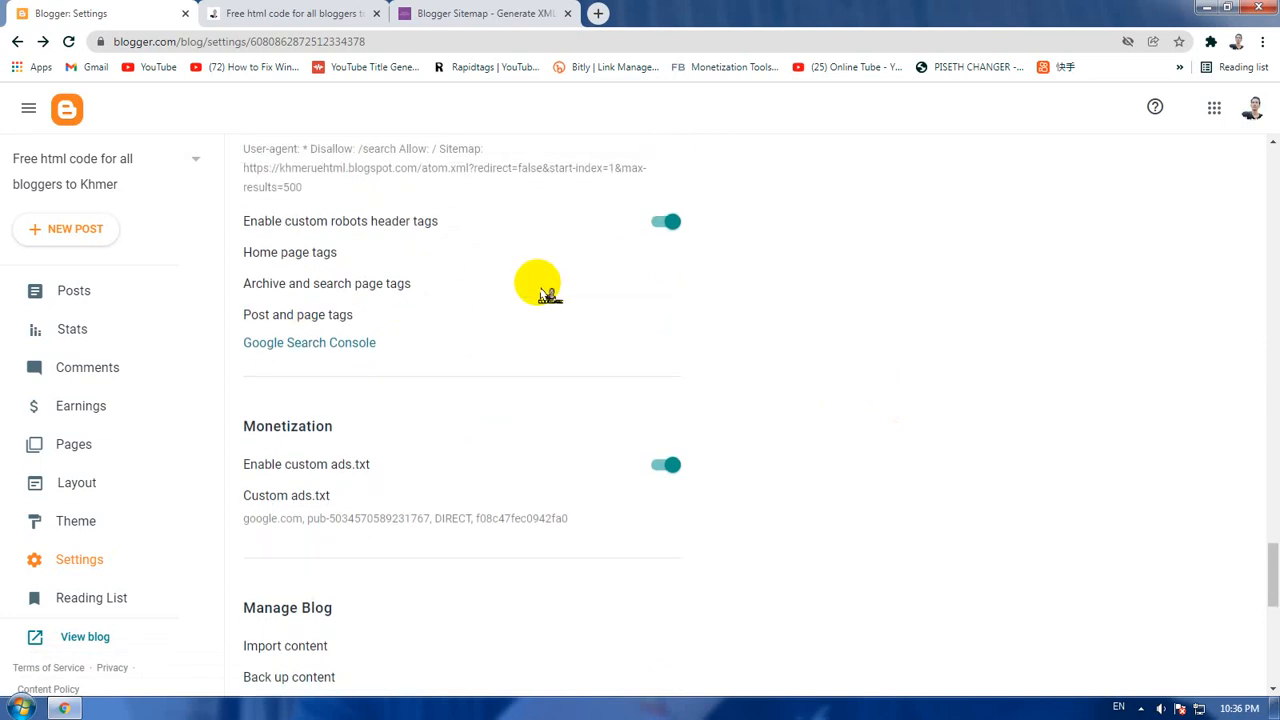
scroll(514, 334, up, 2)
scroll(517, 340, down, 1)
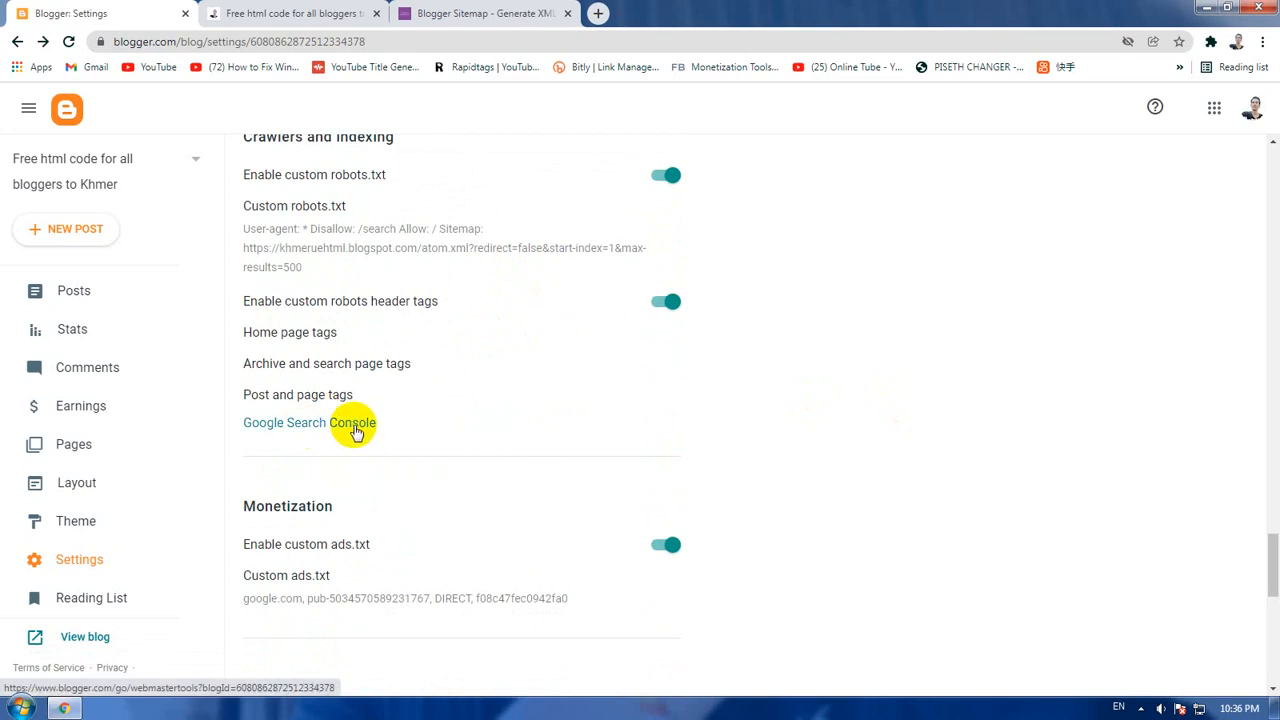
click(355, 428)
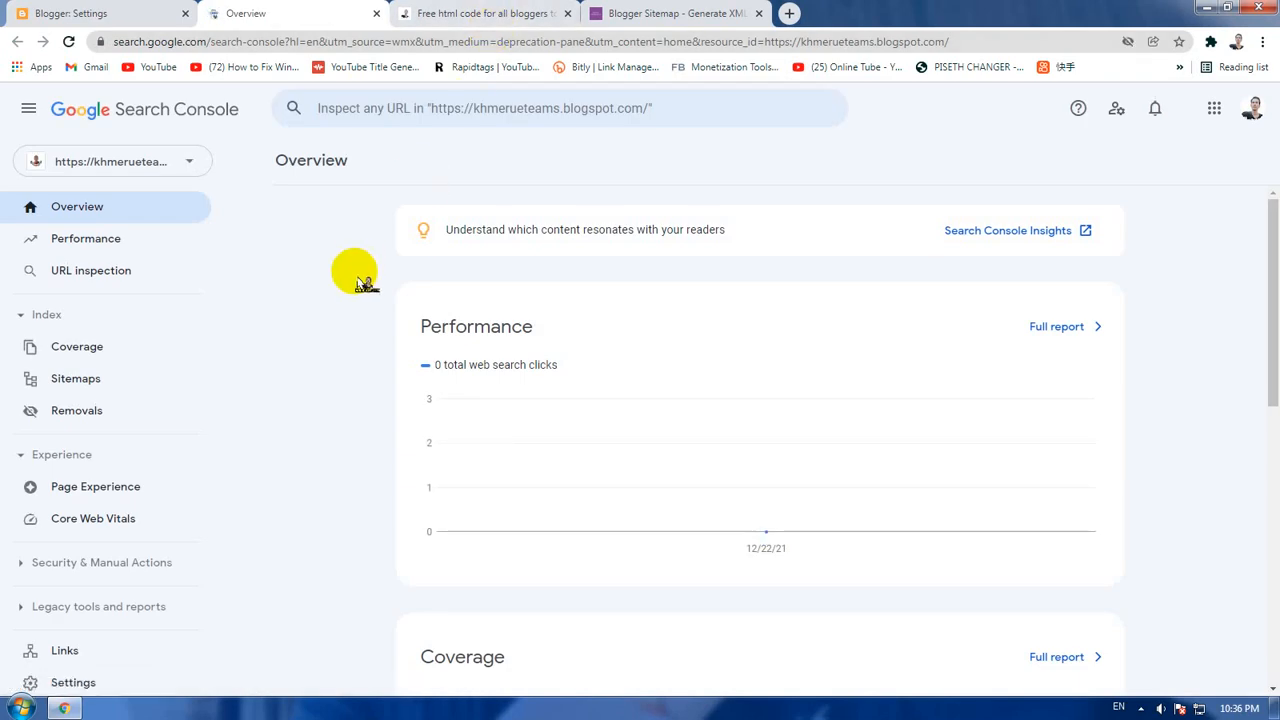
Step: Start adding a new Search Console property and choose the URL prefix type for it
click(178, 165)
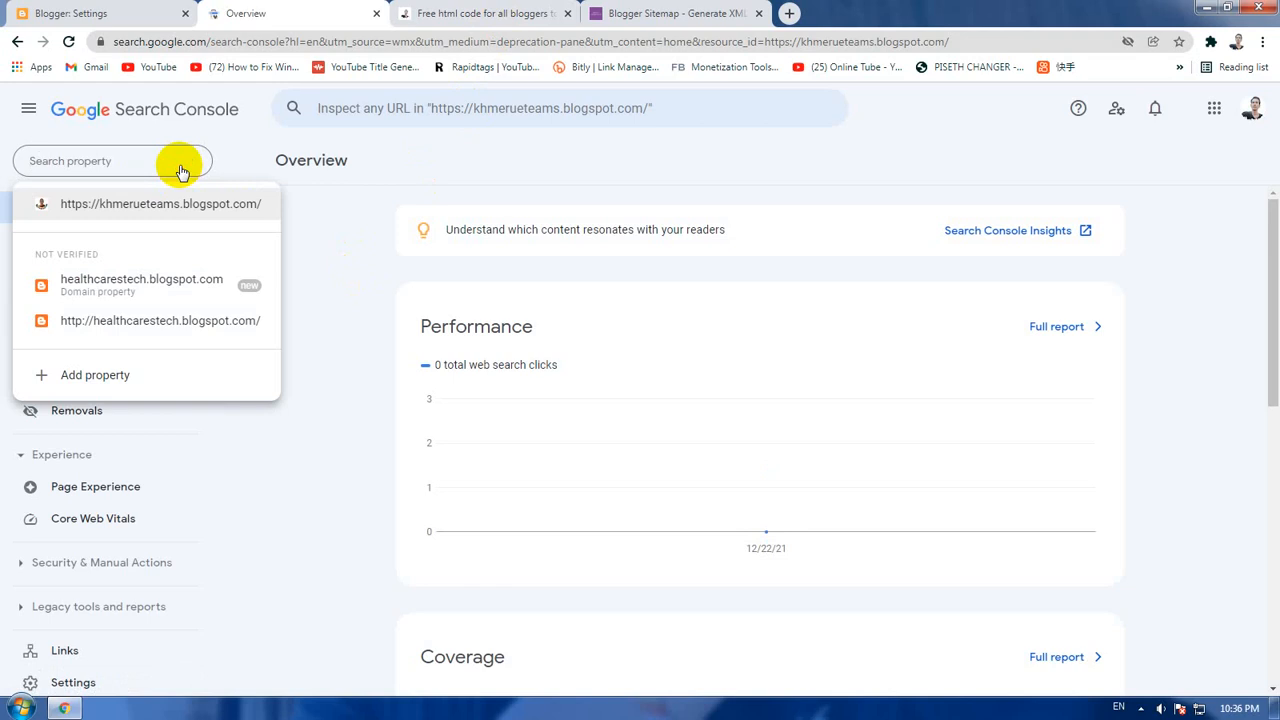
click(337, 226)
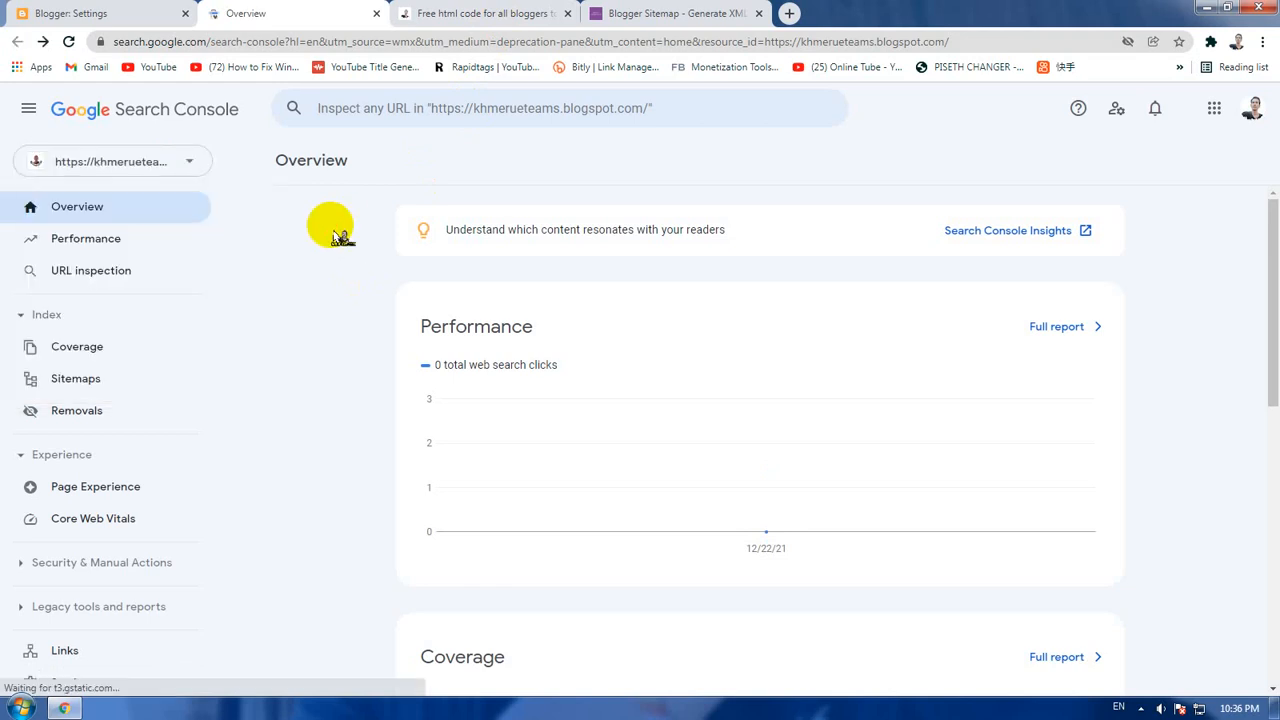
click(157, 161)
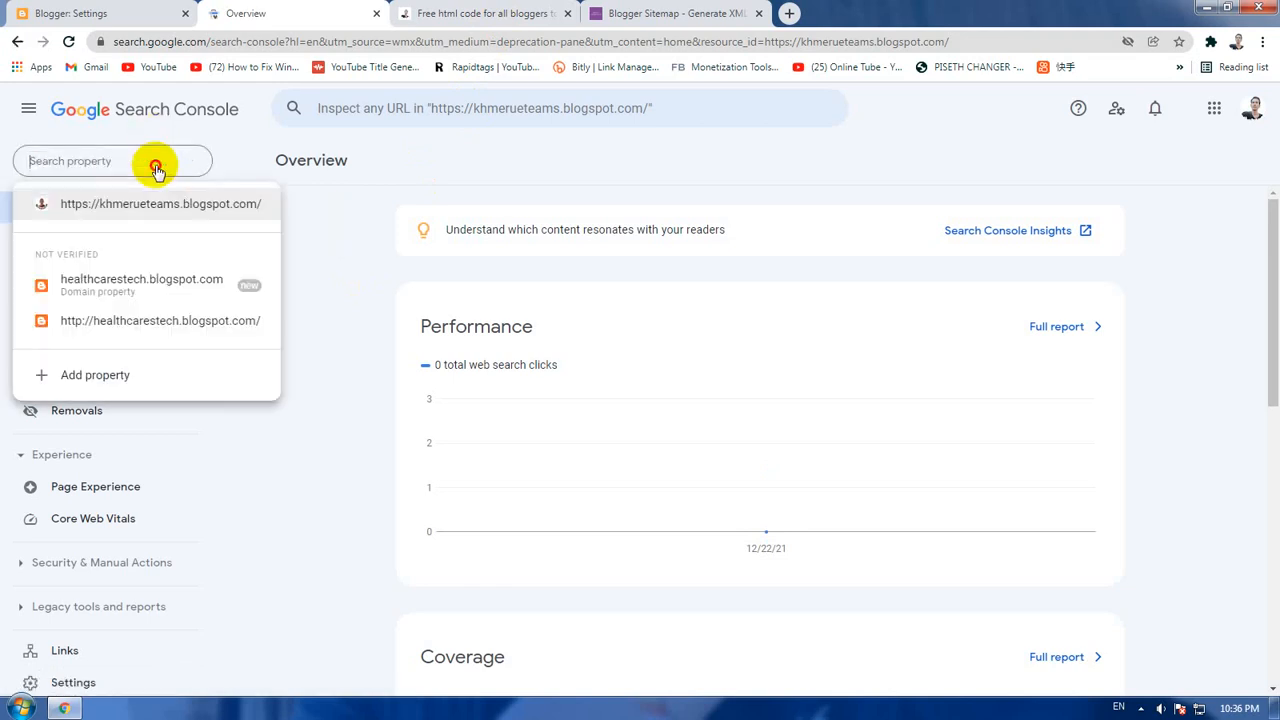
click(86, 386)
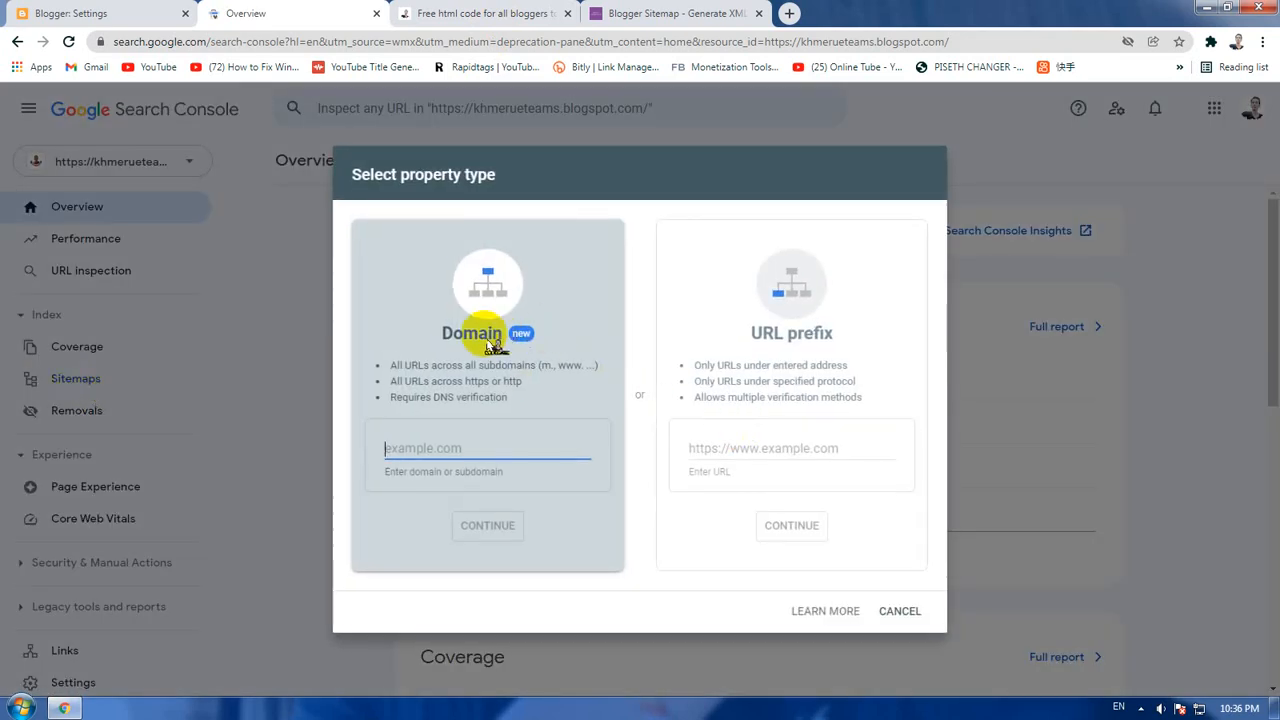
click(767, 446)
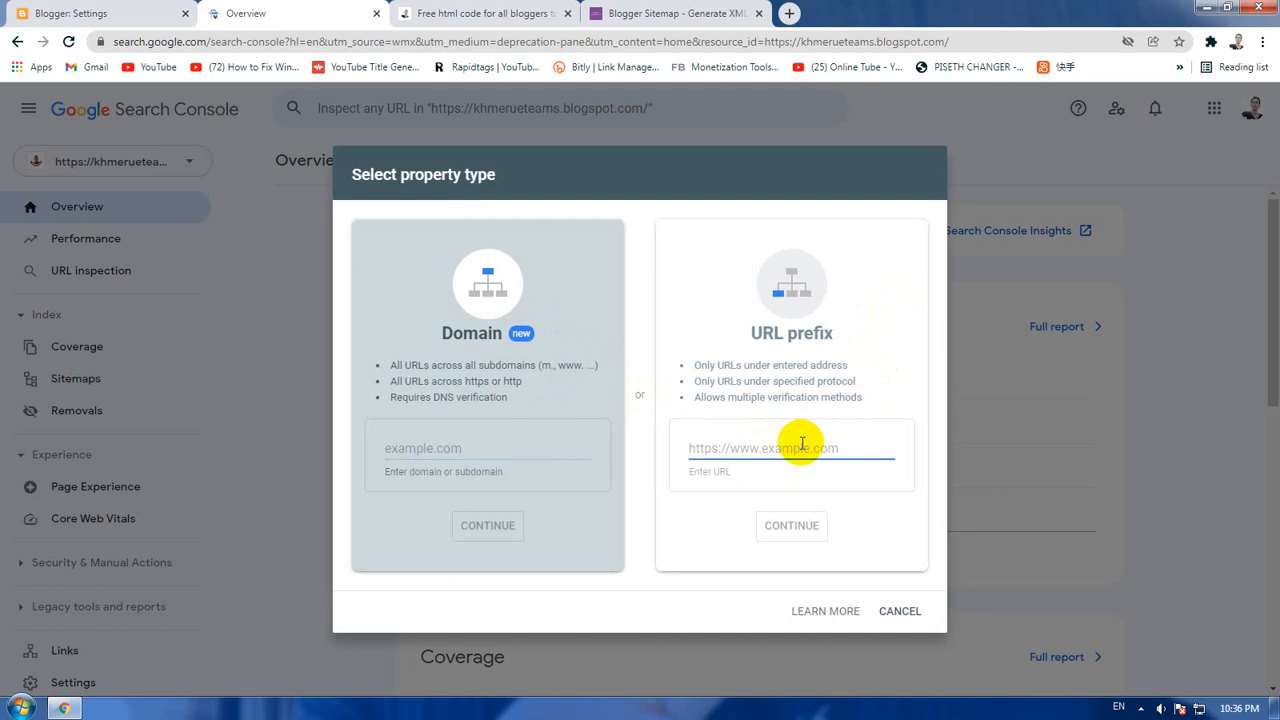
Step: Copy the web address of the open khmeruehtml blog and return to the Search Console property form
click(440, 13)
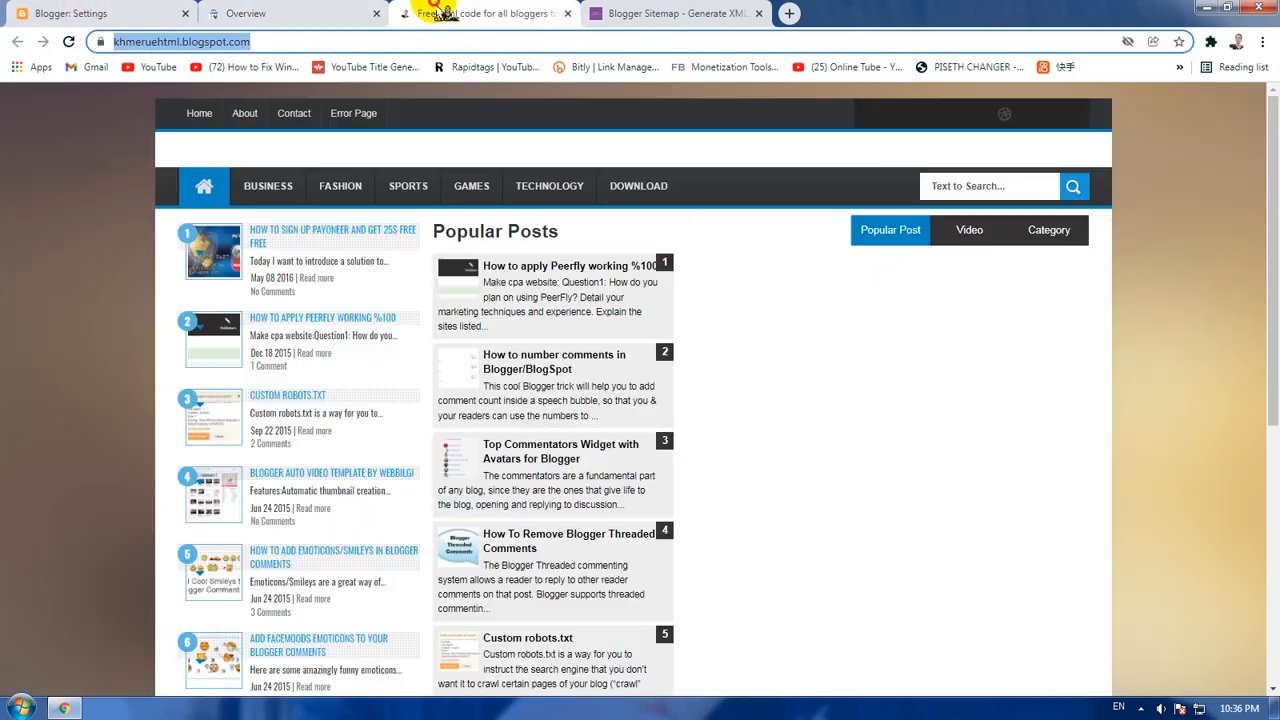
right_click(226, 43)
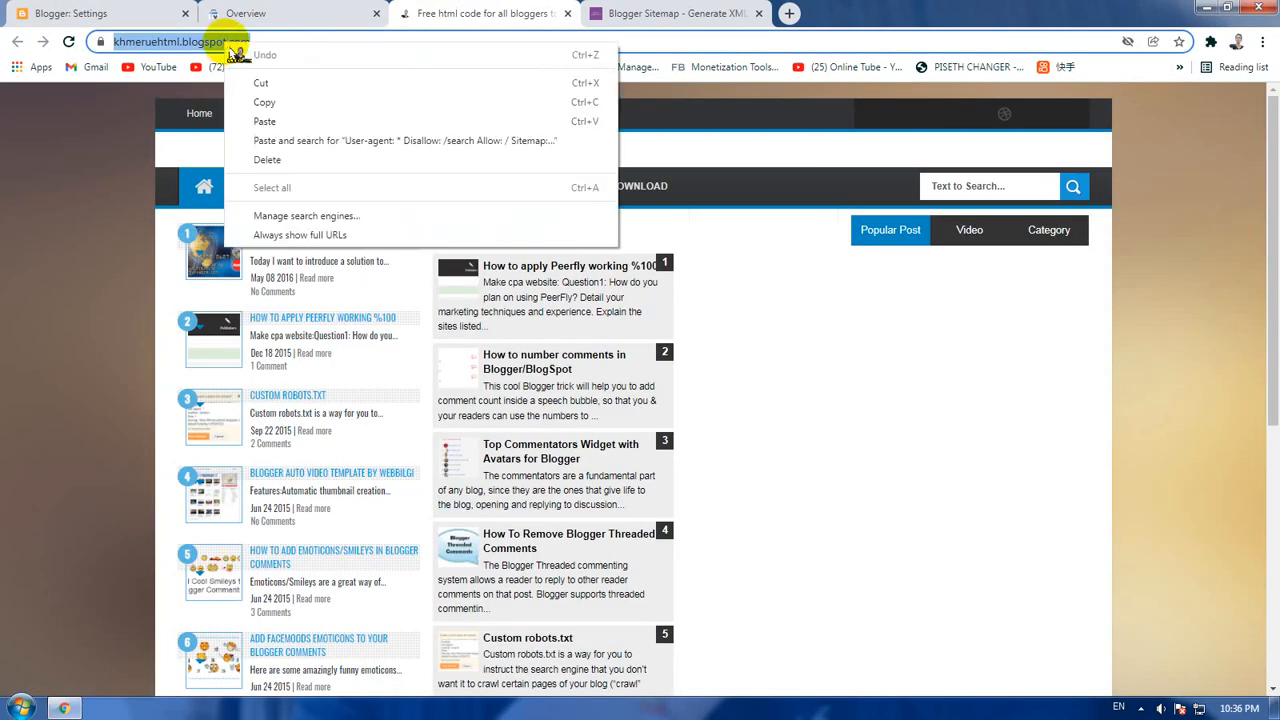
click(268, 103)
click(80, 13)
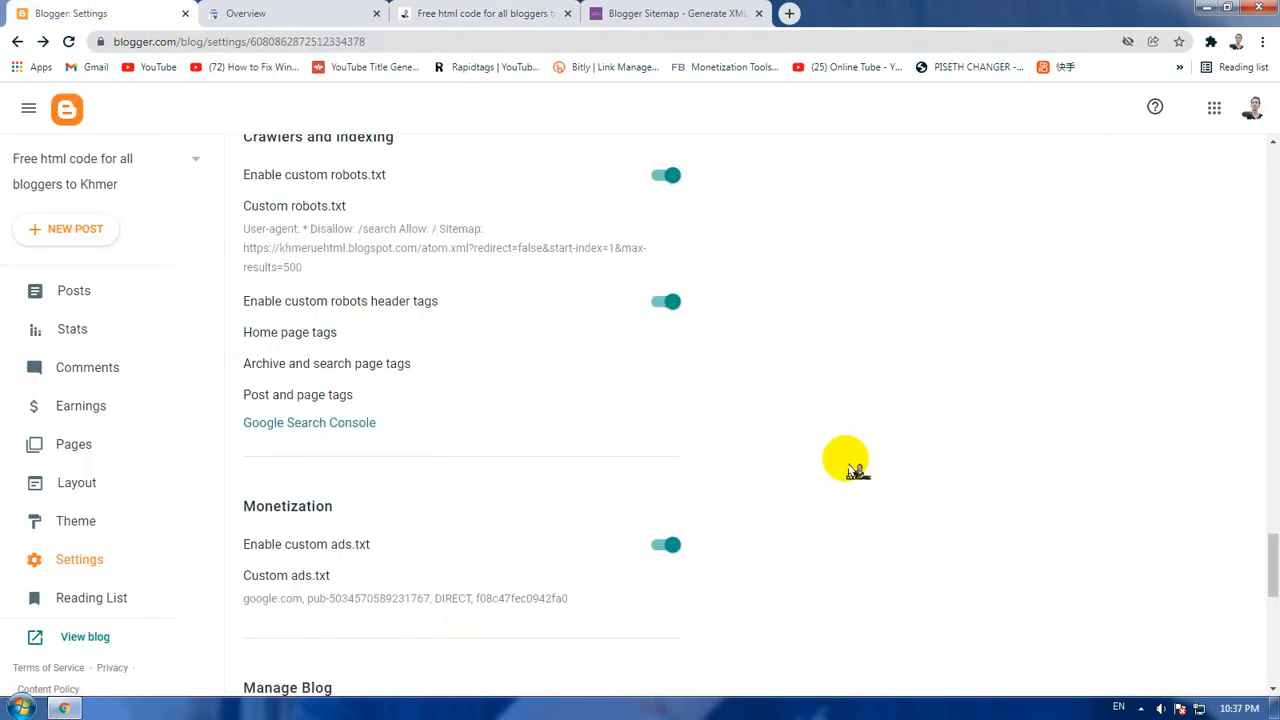
click(289, 13)
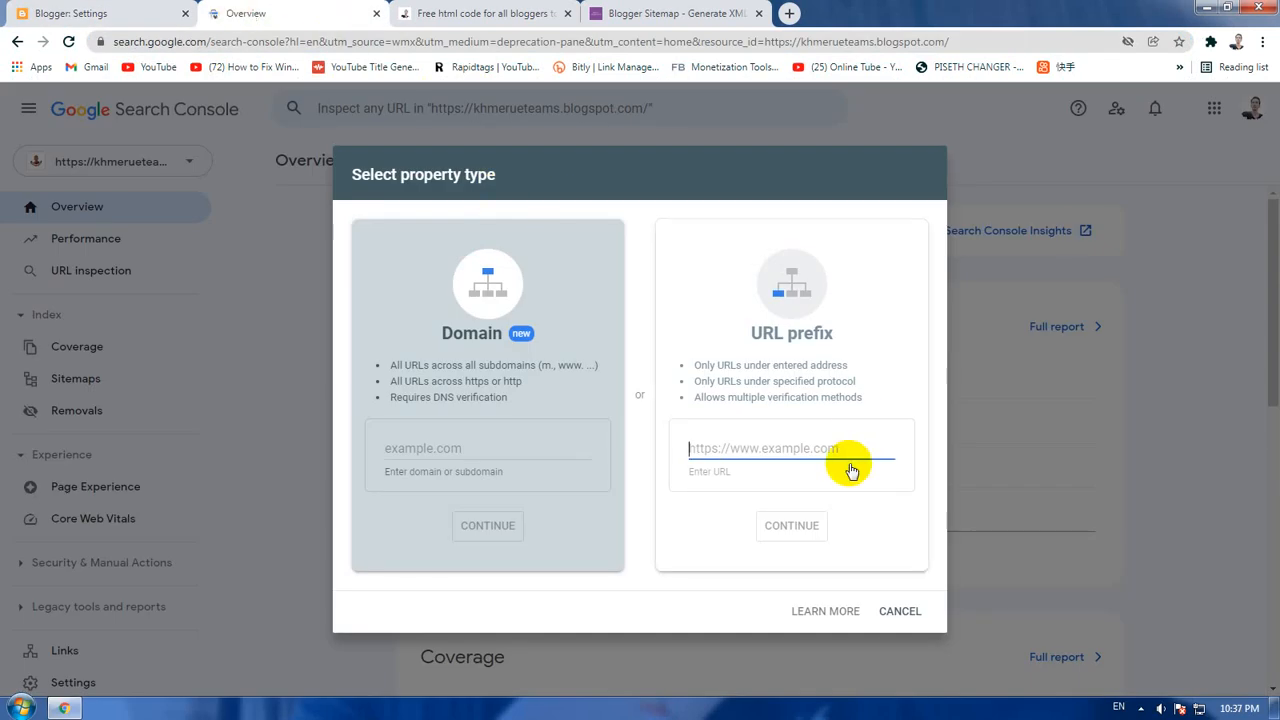
right_click(784, 448)
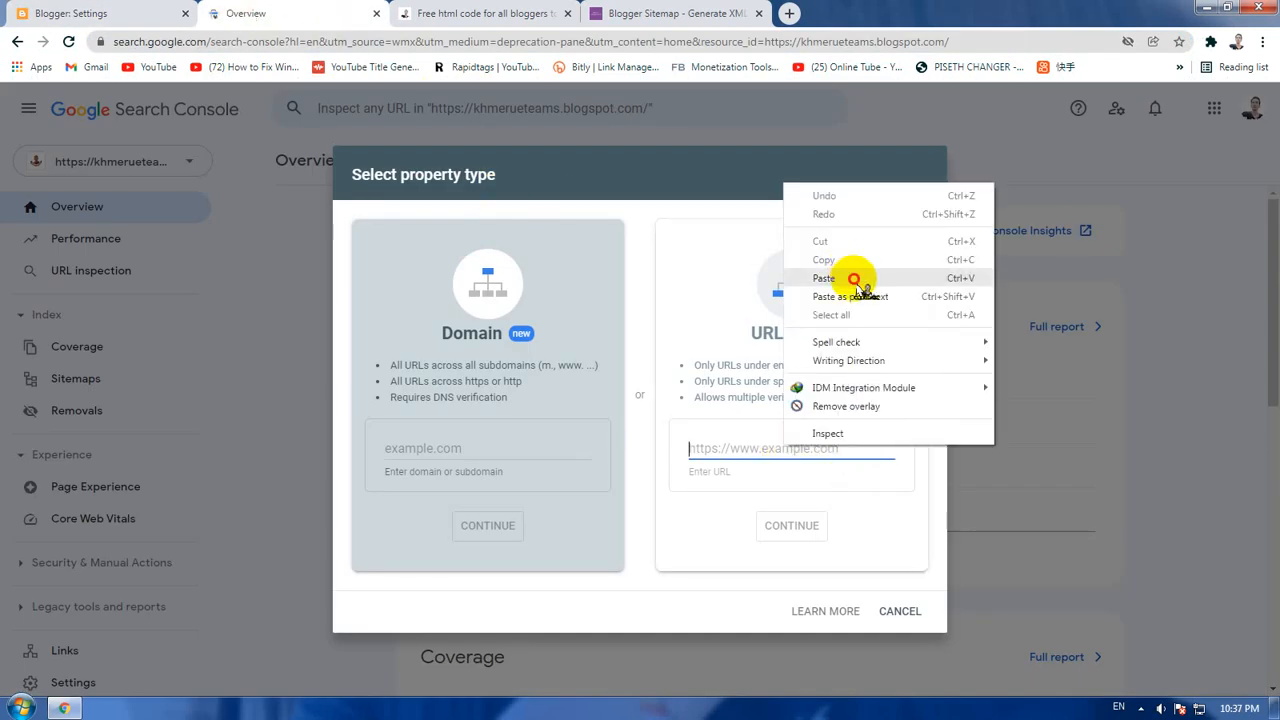
click(824, 278)
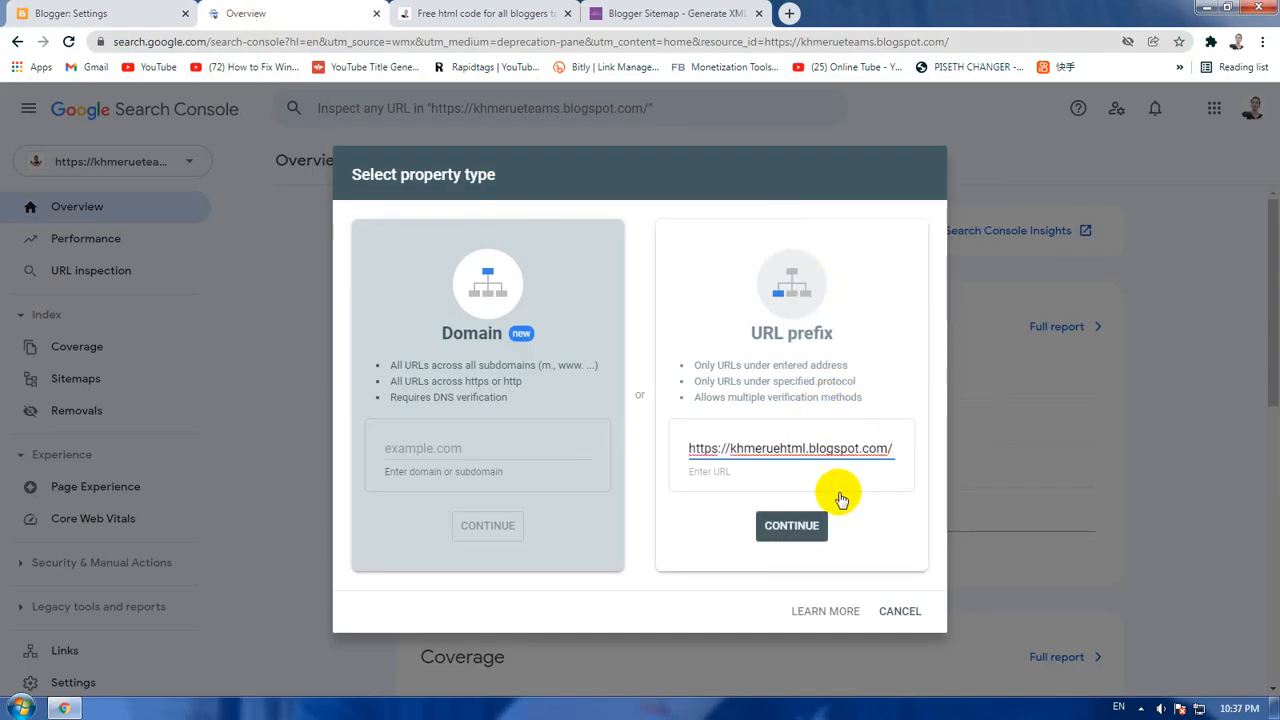
click(798, 526)
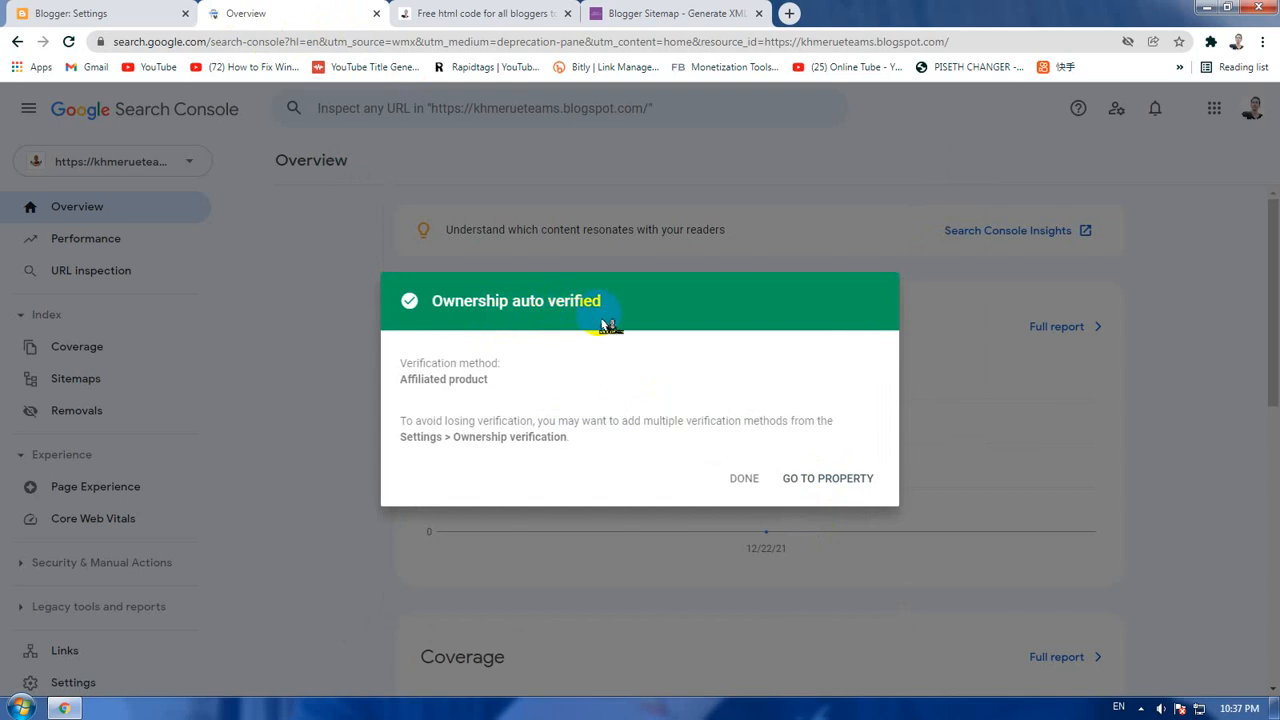
click(833, 479)
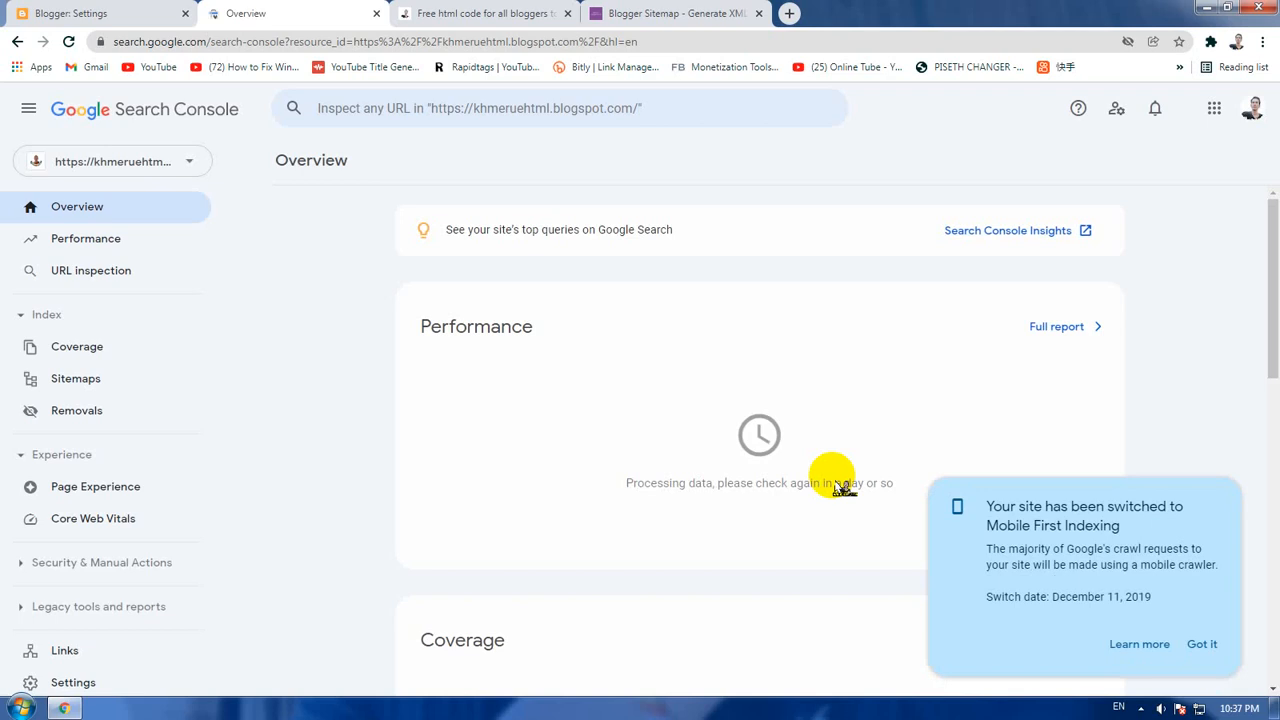
click(1204, 644)
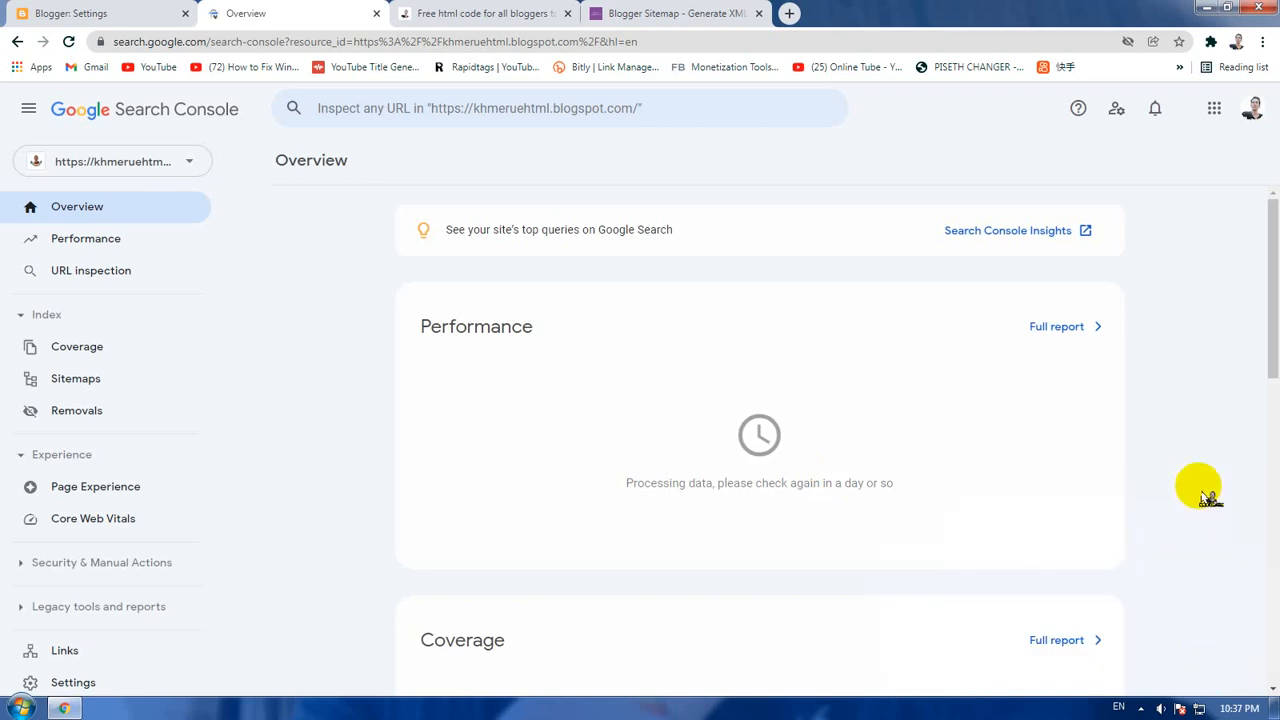
scroll(1207, 497, down, 4)
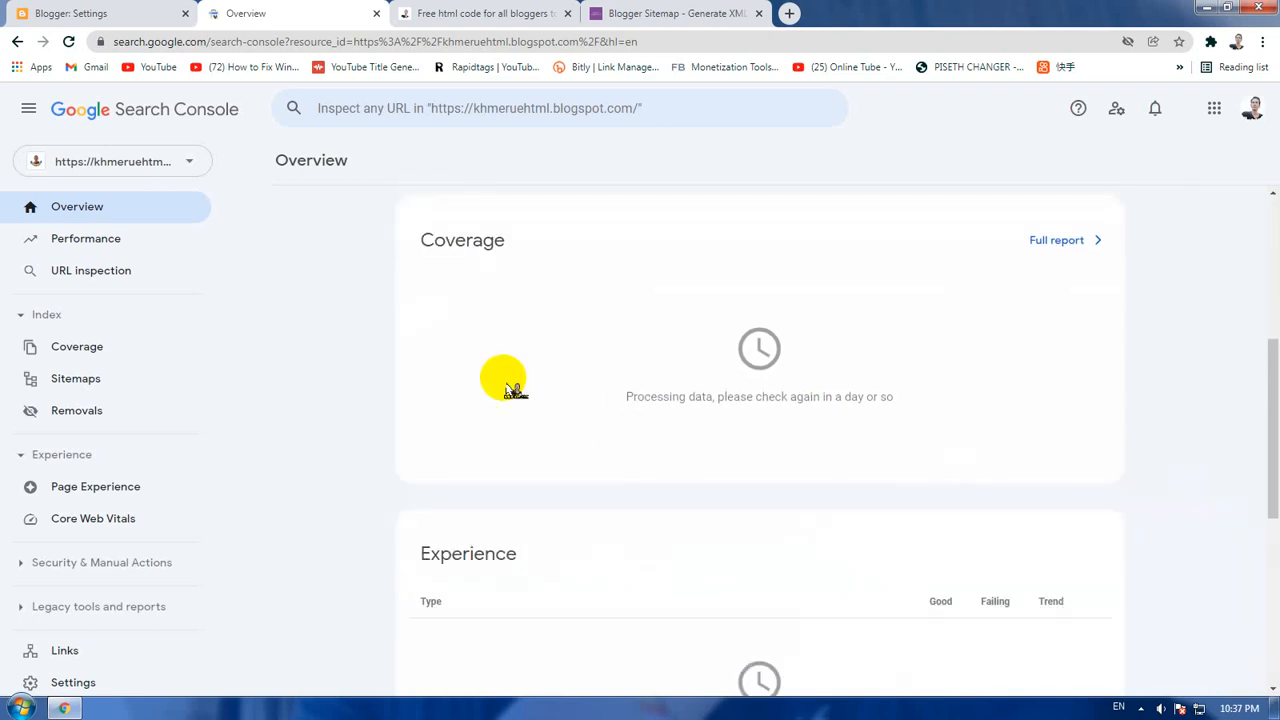
click(155, 172)
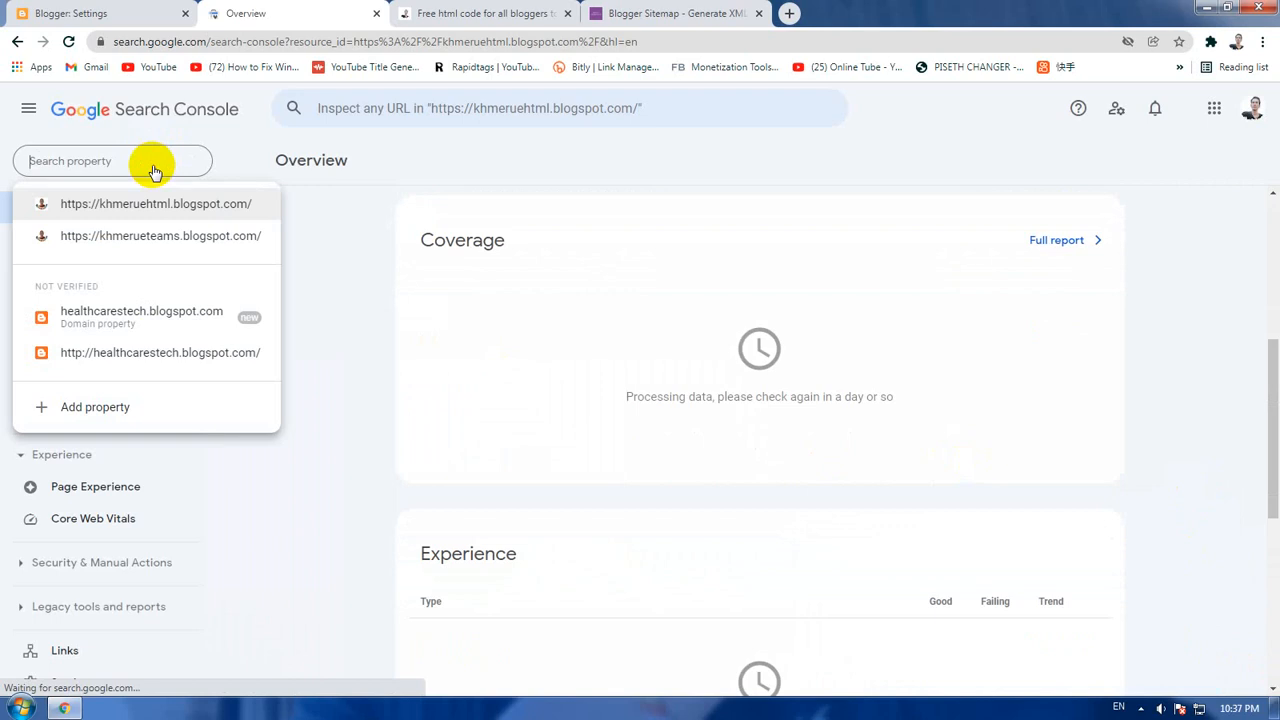
click(187, 206)
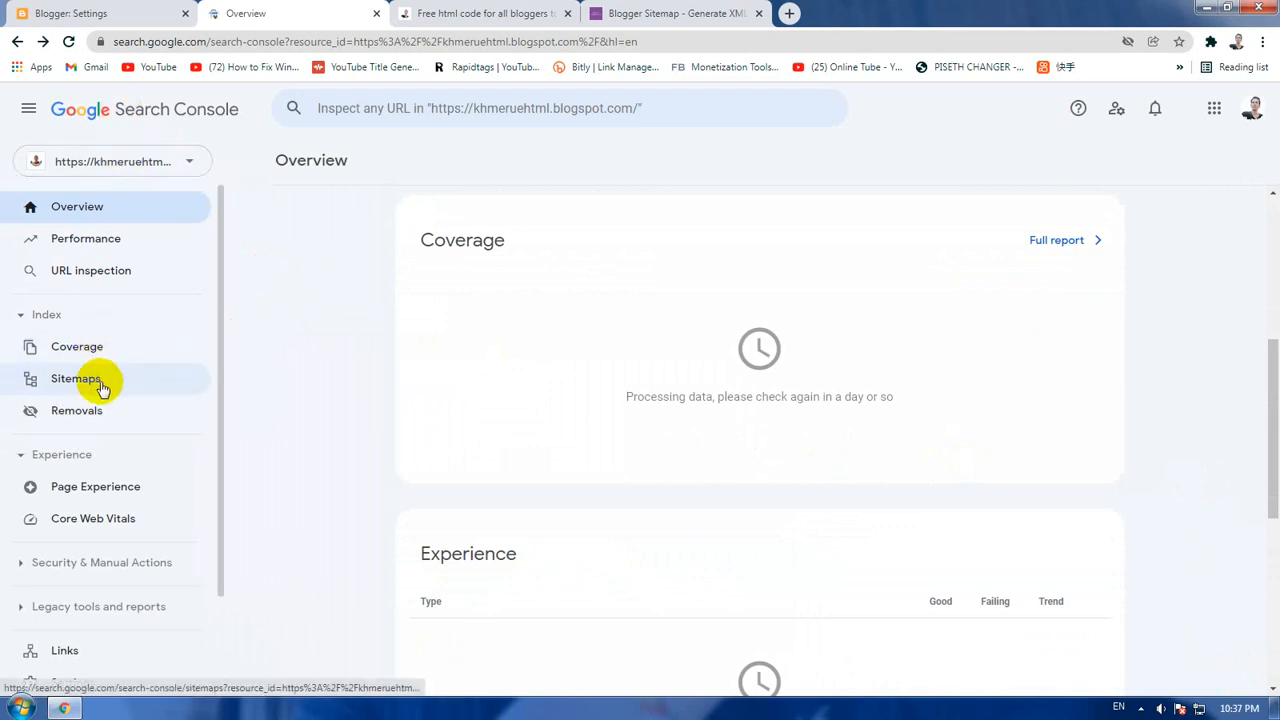
Step: Open the Sitemaps page of the property and highlight the blog address that prefixes the new sitemap entry
click(97, 380)
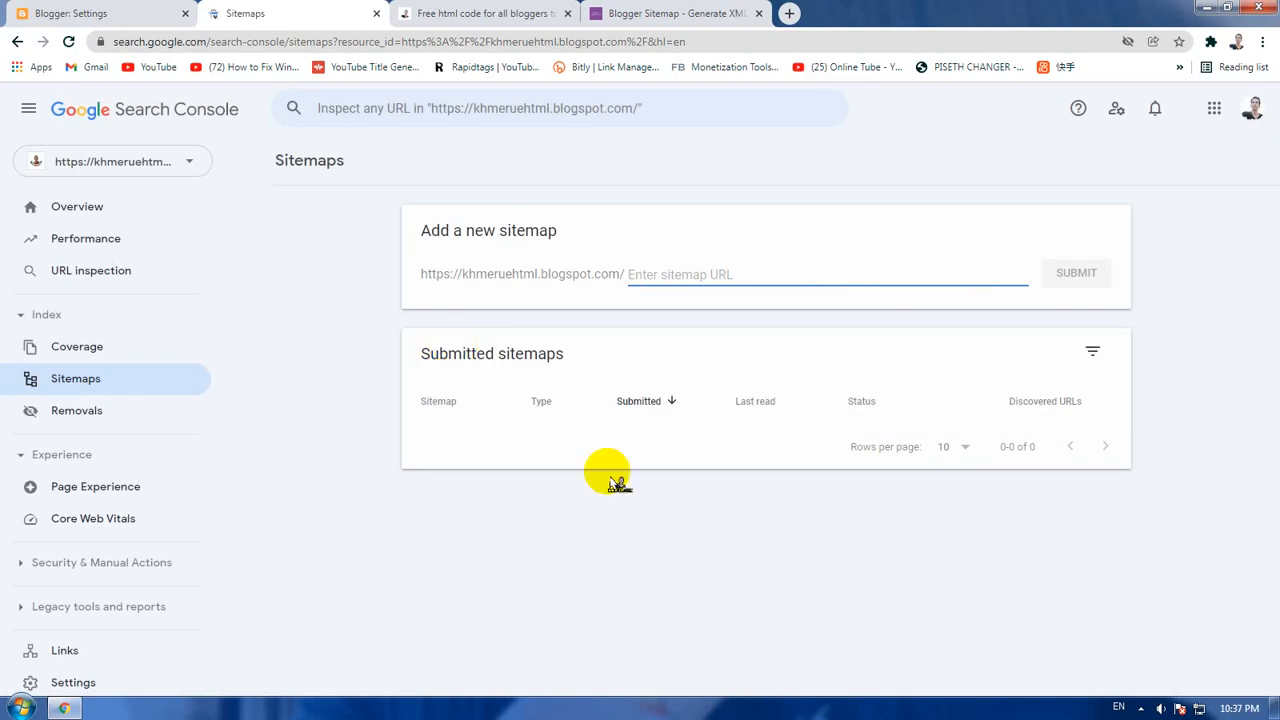
click(423, 274)
drag(423, 274, 706, 257)
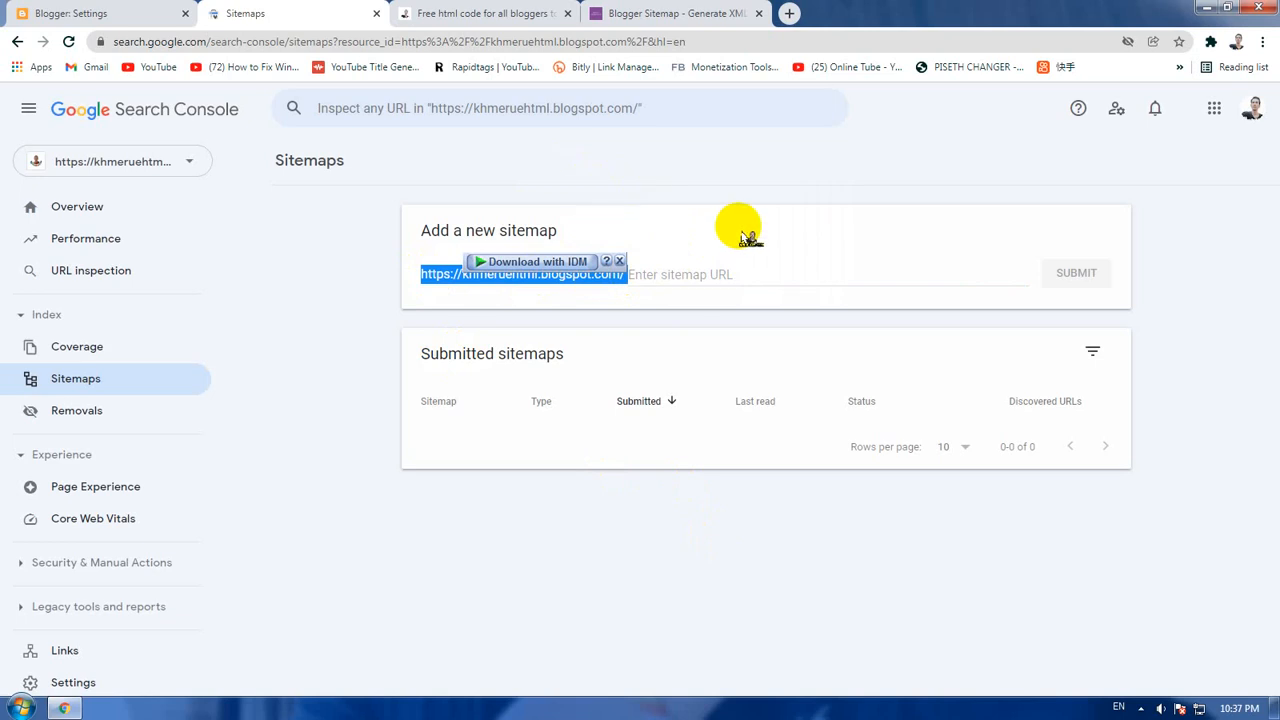
click(110, 13)
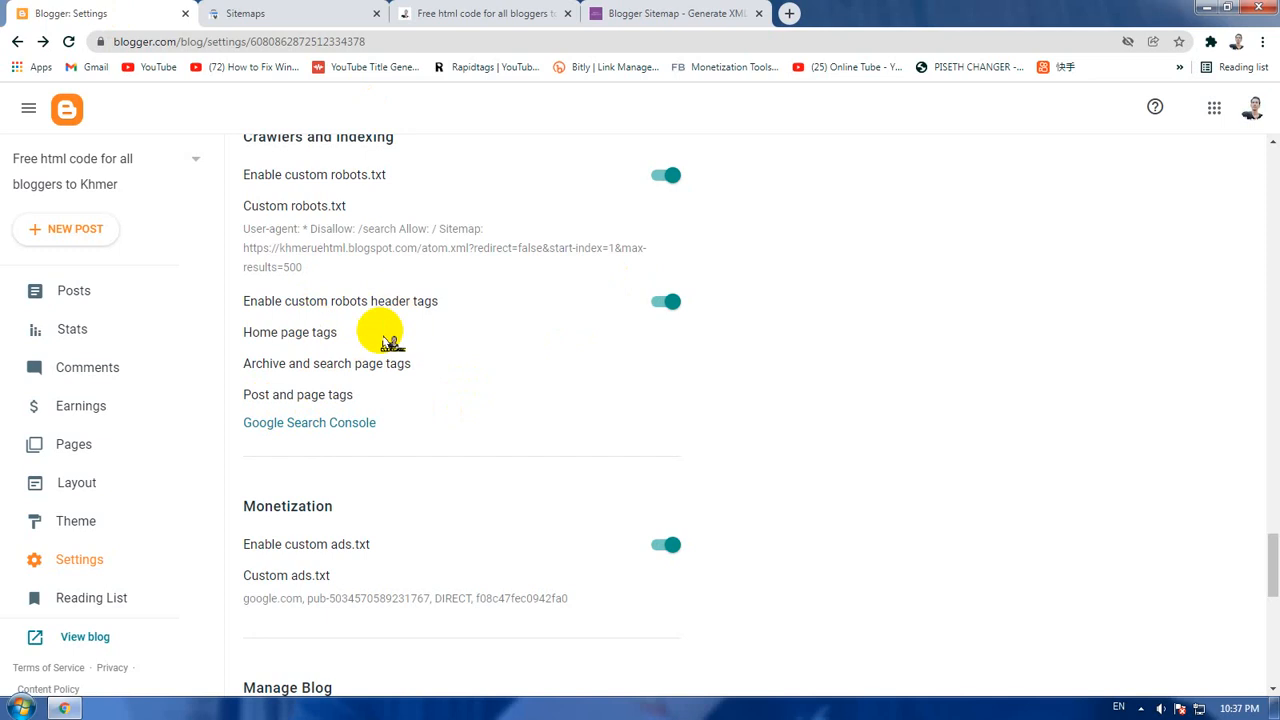
click(460, 13)
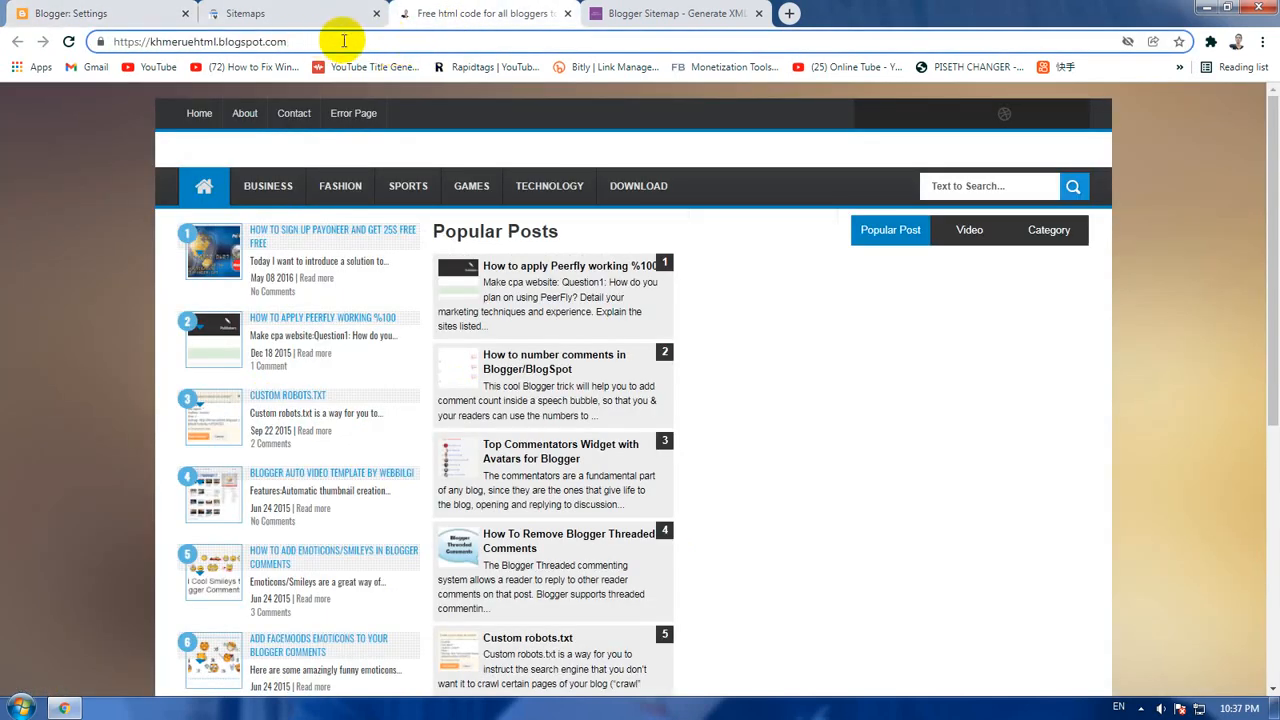
click(343, 41)
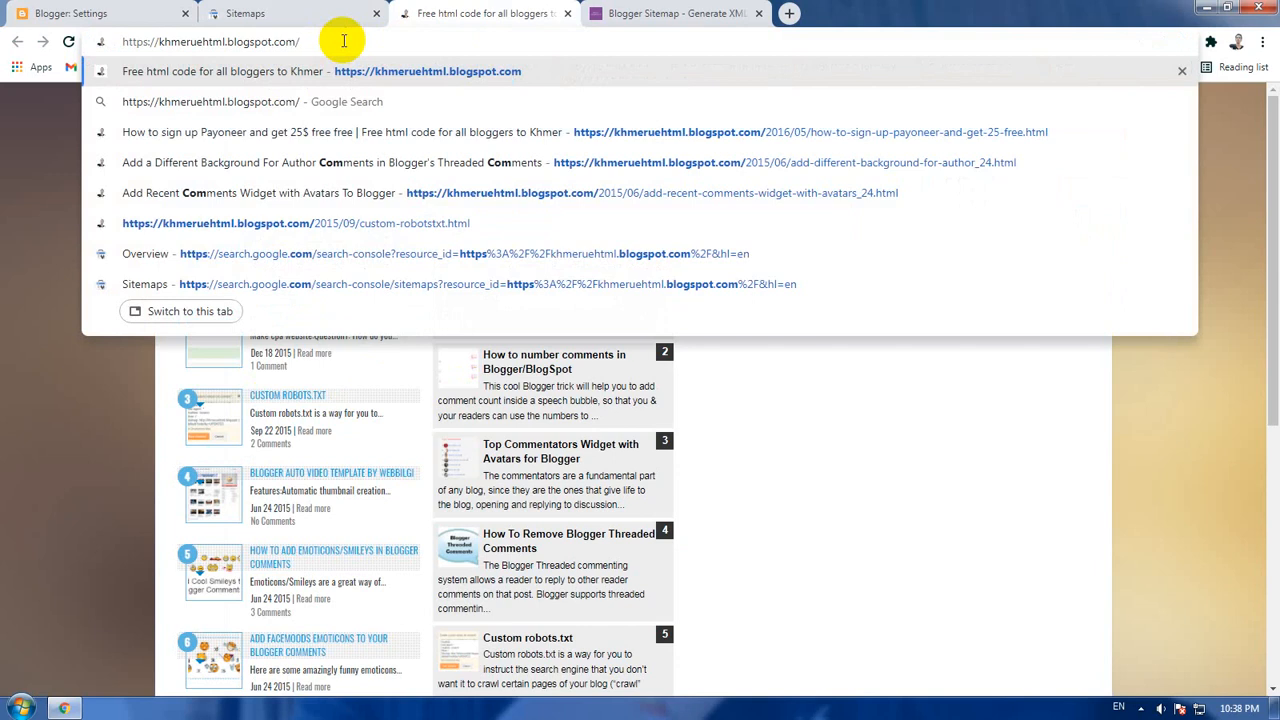
text(site)
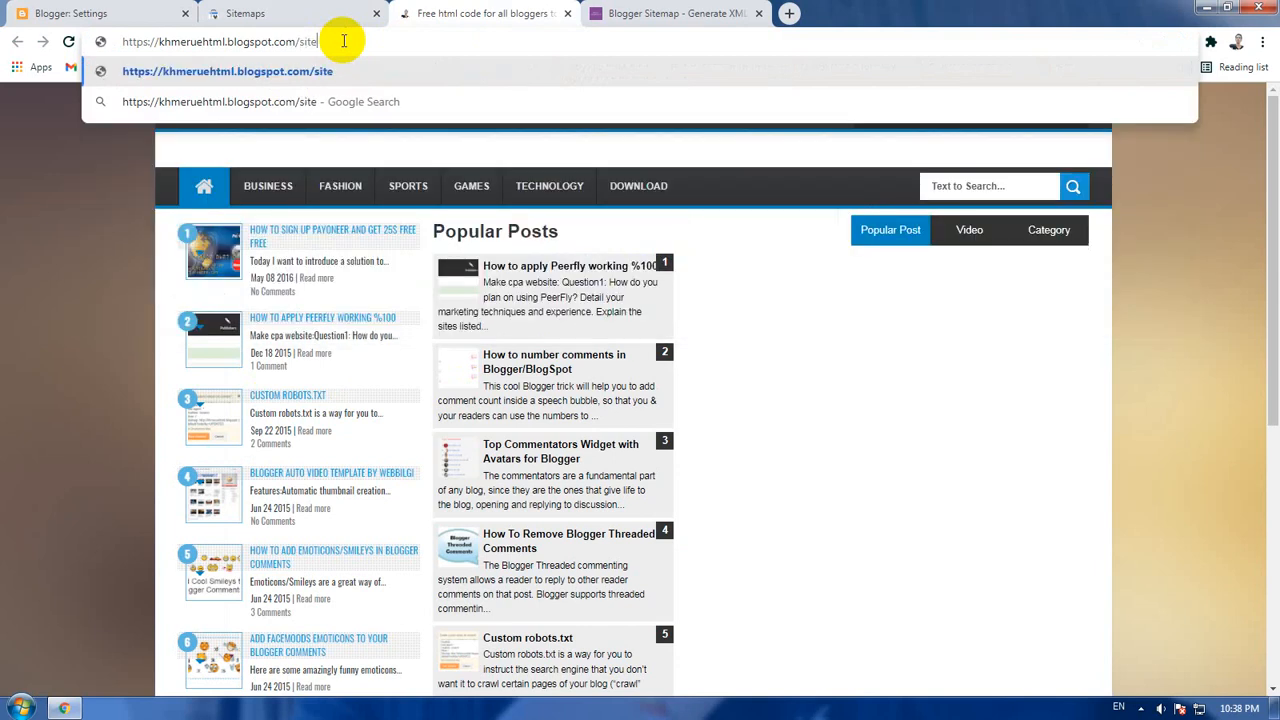
text(map)
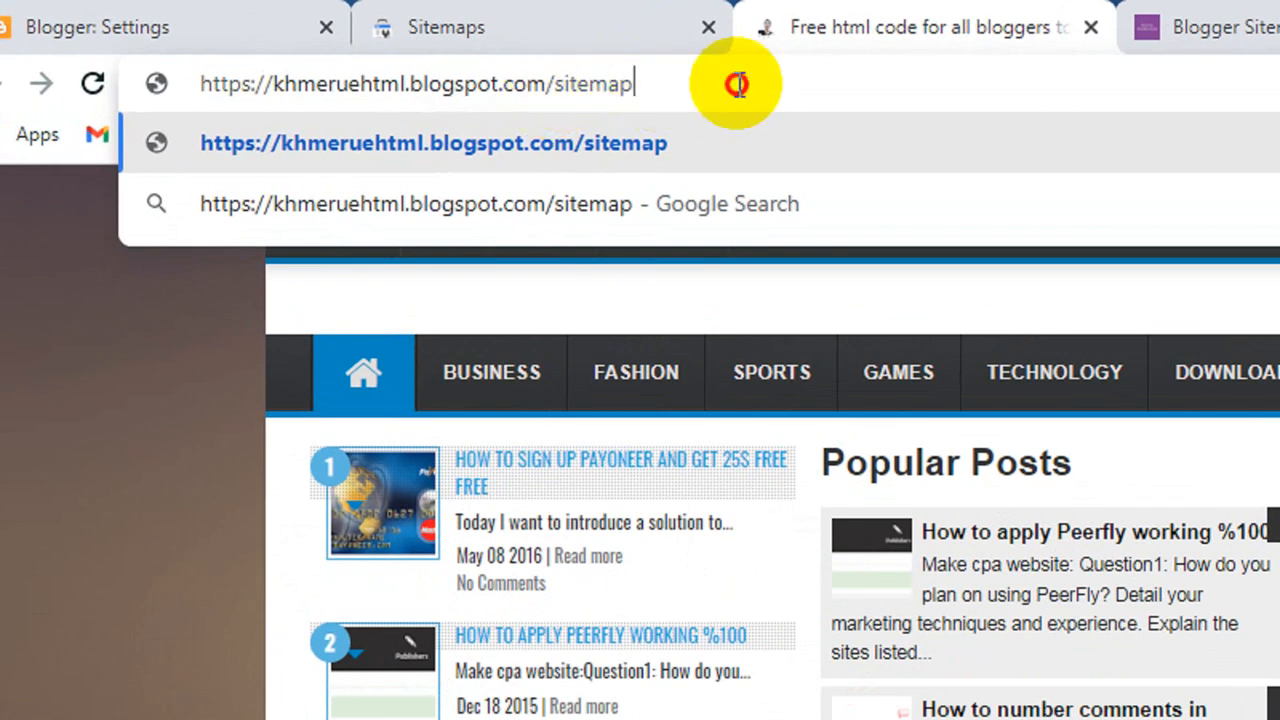
double_click(557, 83)
click(720, 84)
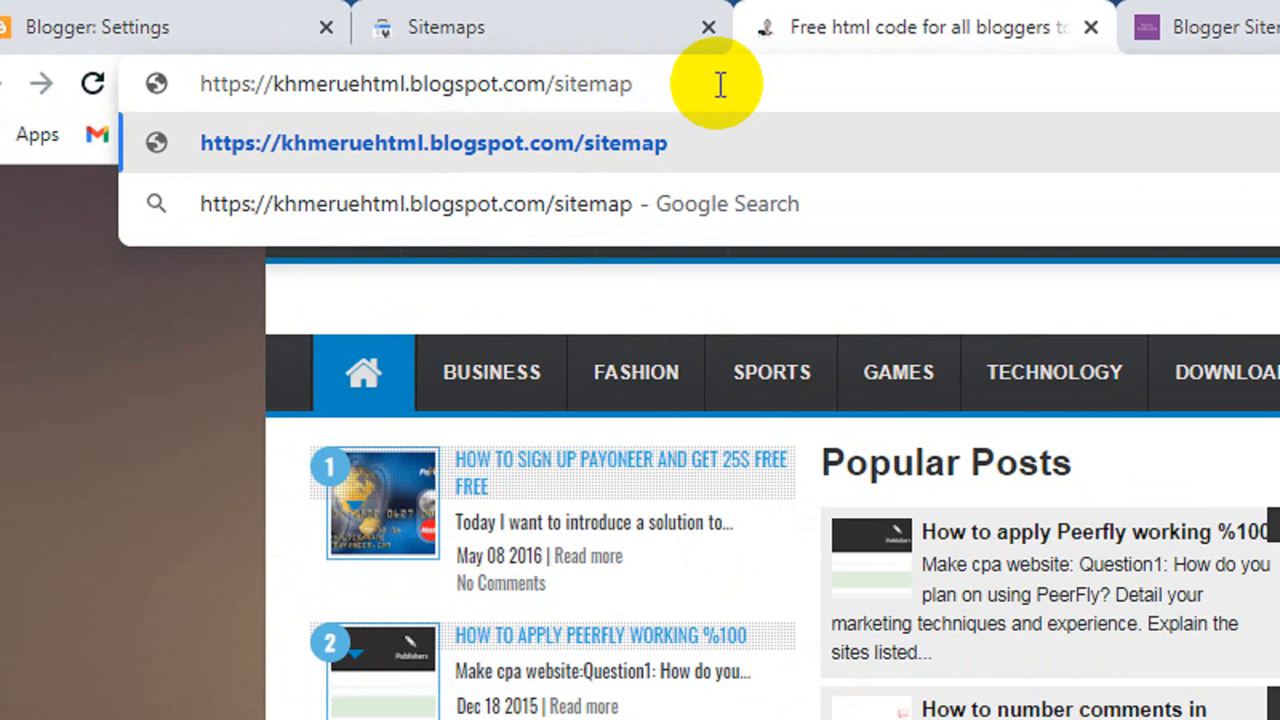
key(Return)
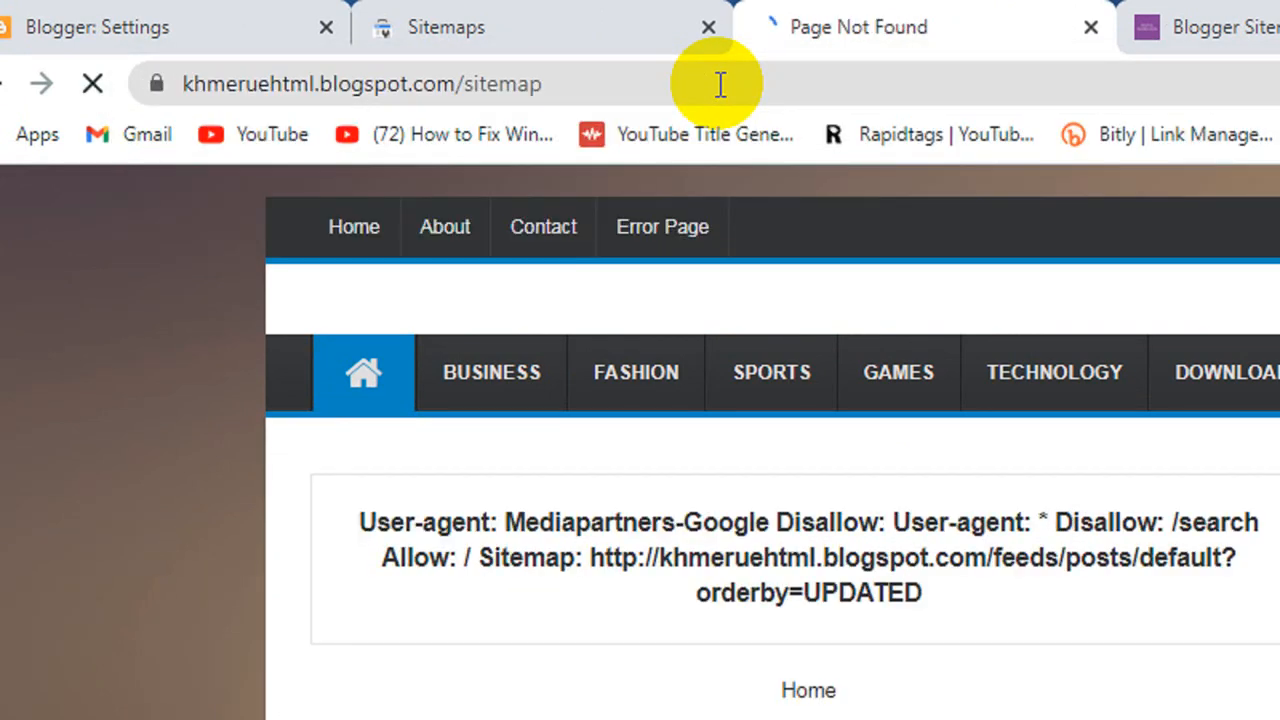
click(662, 86)
click(585, 85)
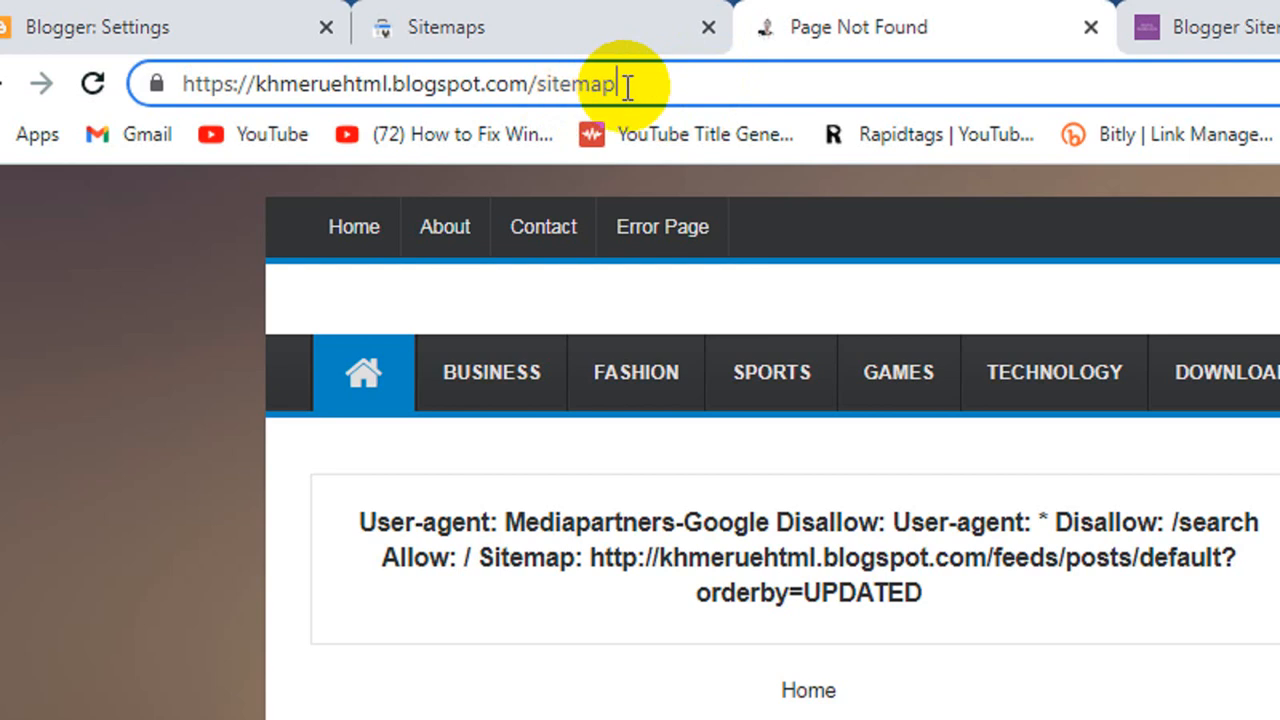
text(s)
key(Return)
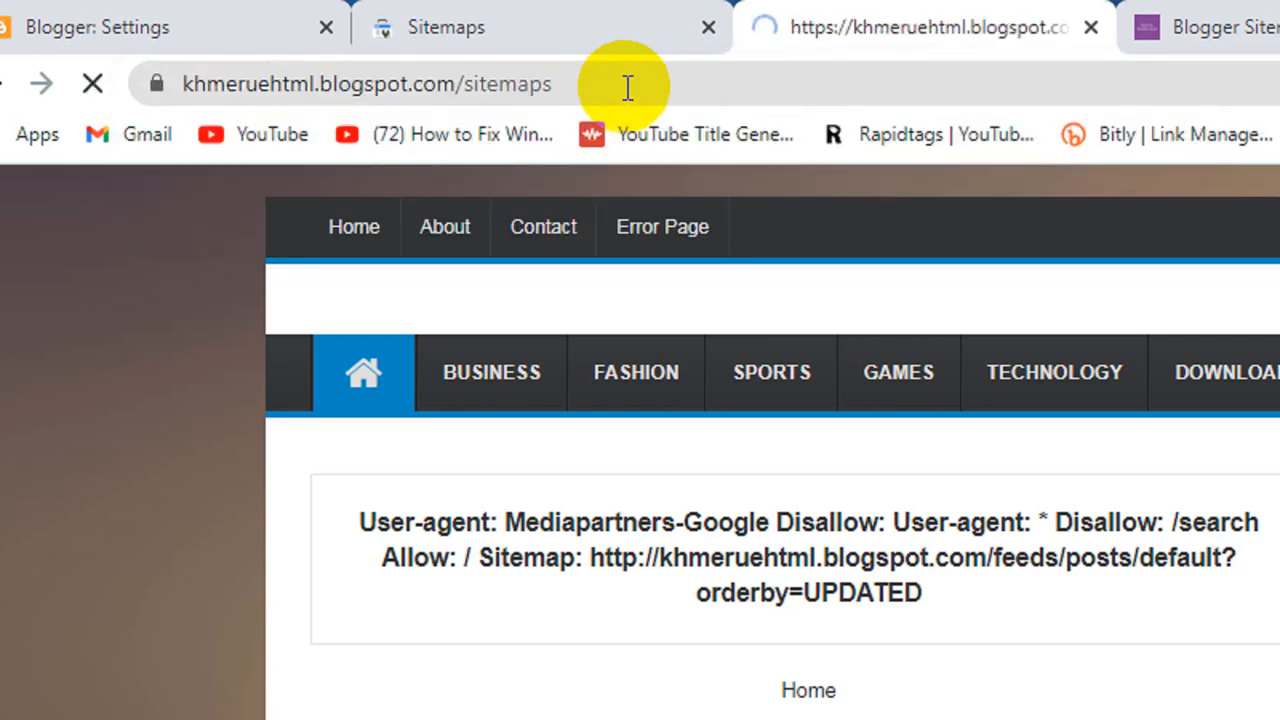
click(628, 86)
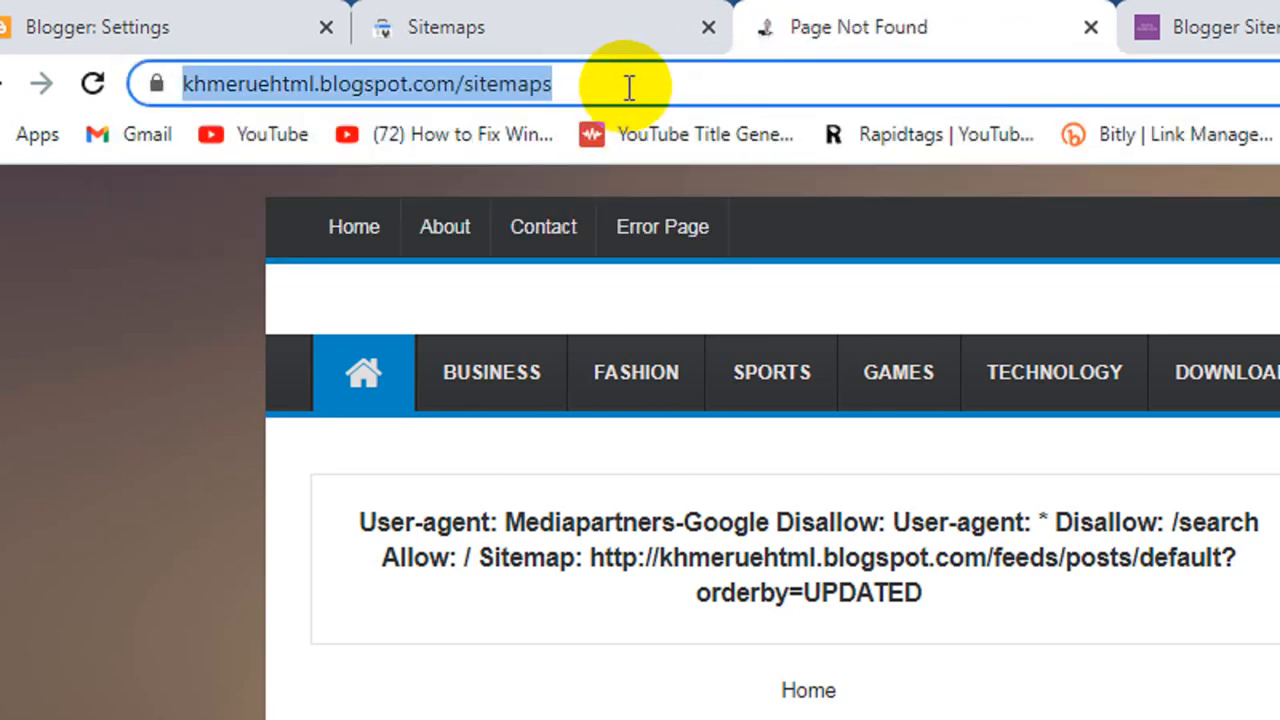
click(545, 85)
double_click(549, 82)
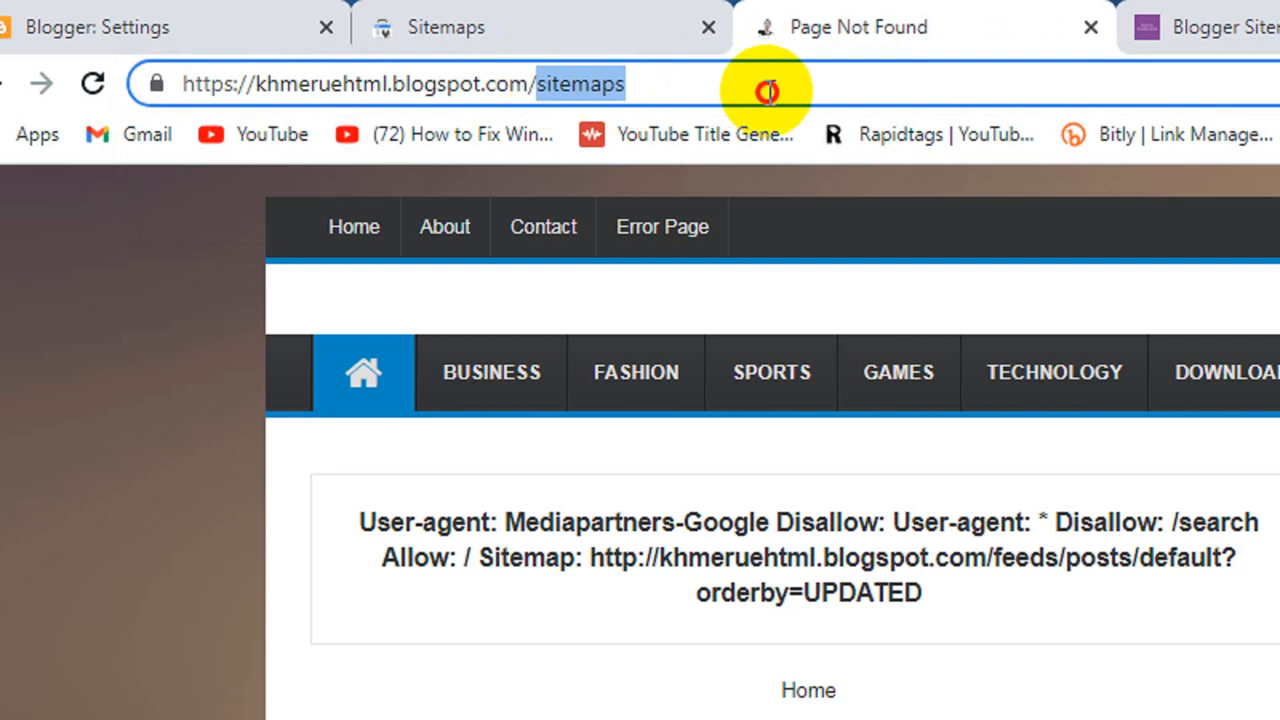
key(BackSpace)
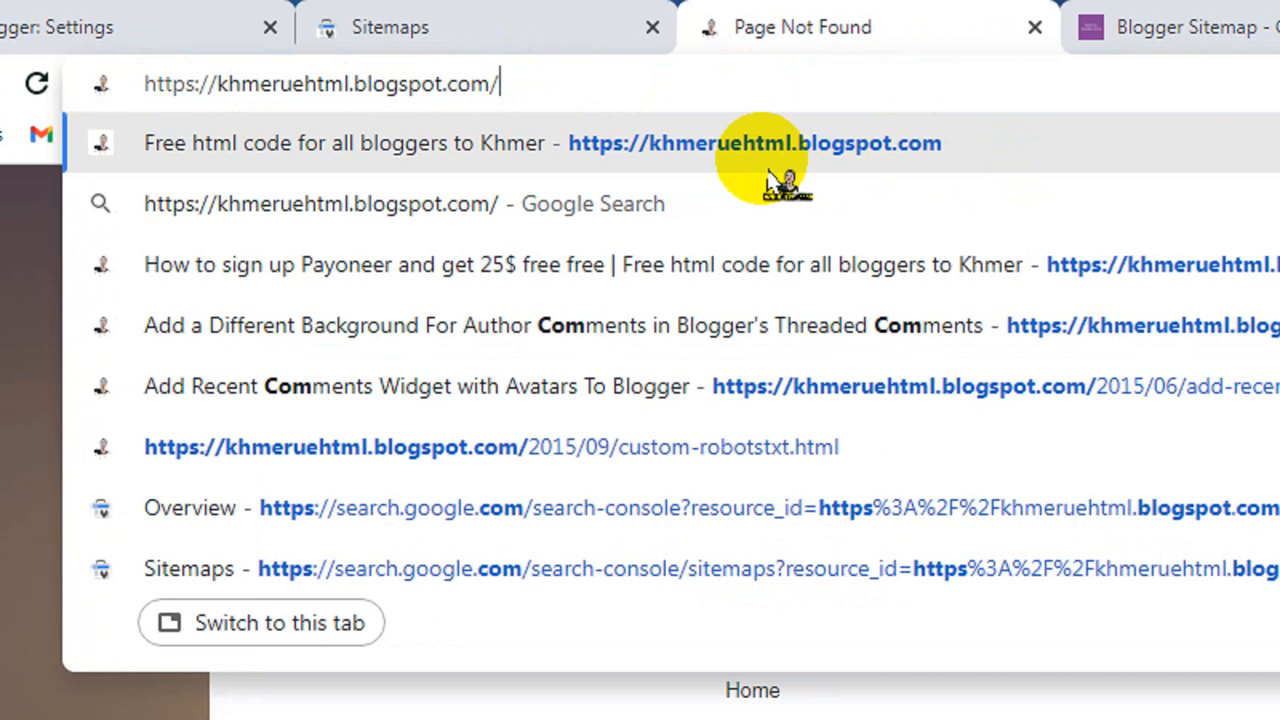
key(Escape)
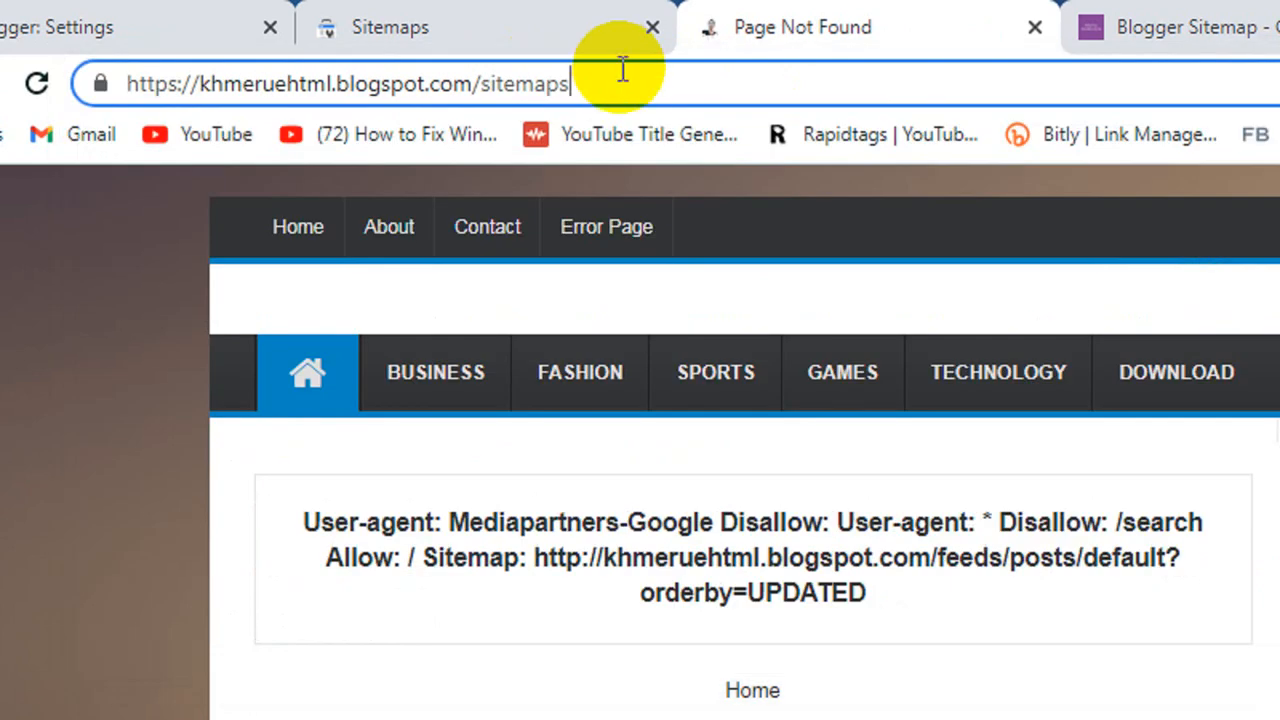
double_click(494, 86)
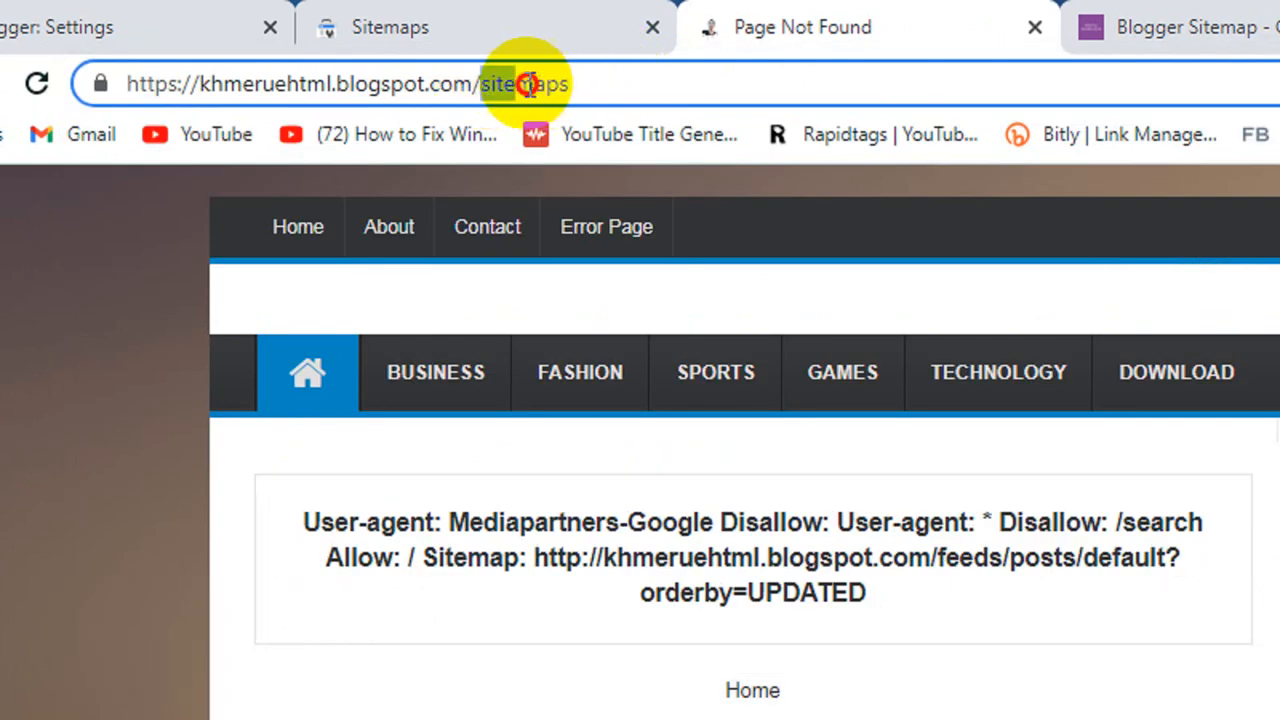
text(sitemap.xml)
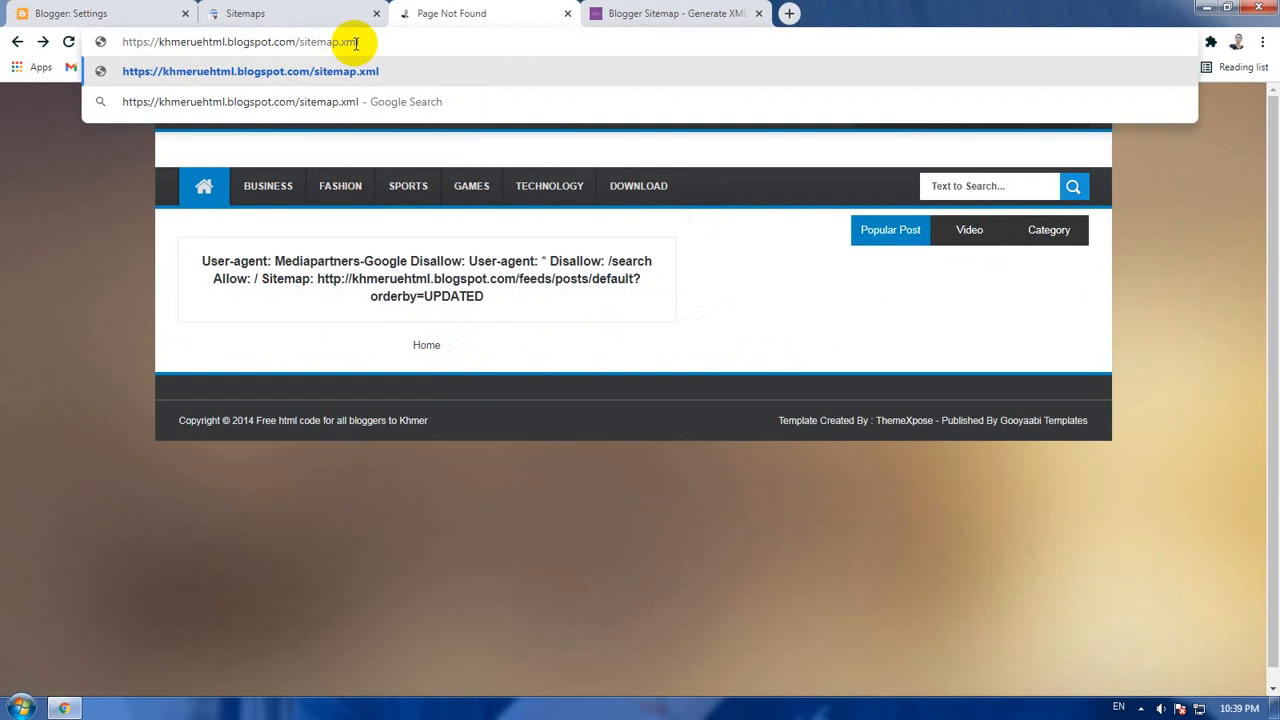
key(Return)
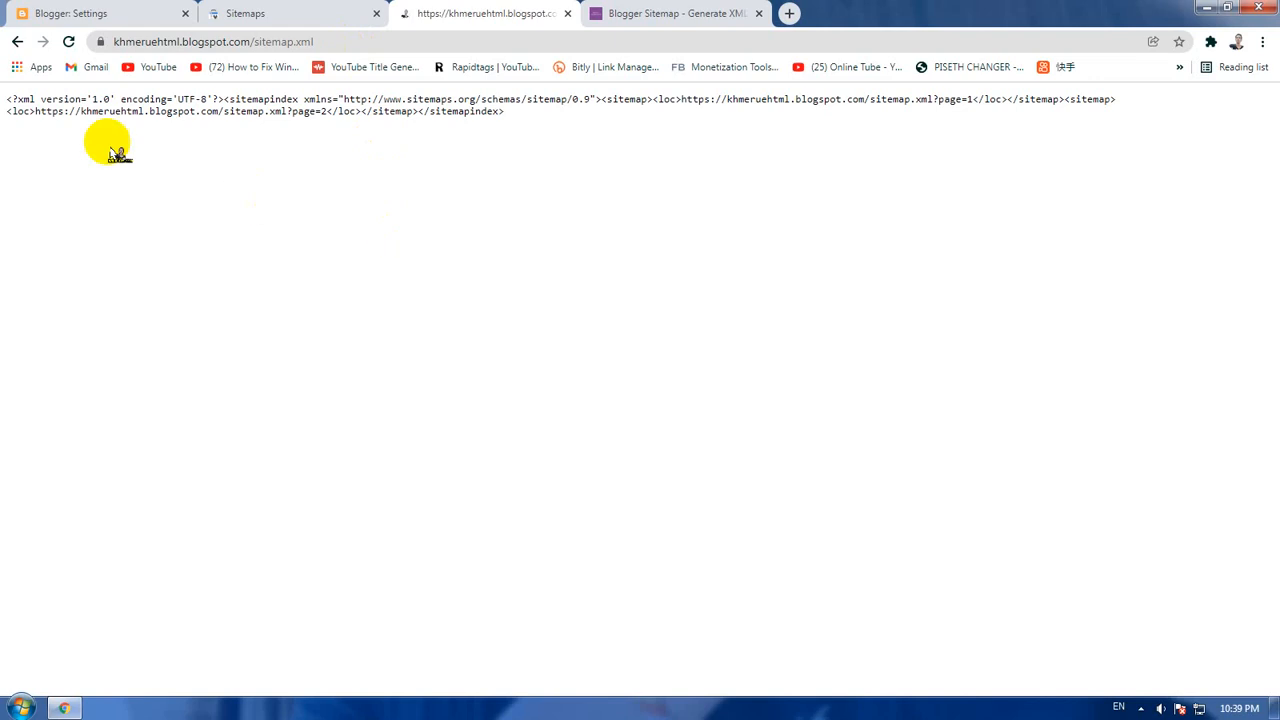
drag(12, 99, 640, 114)
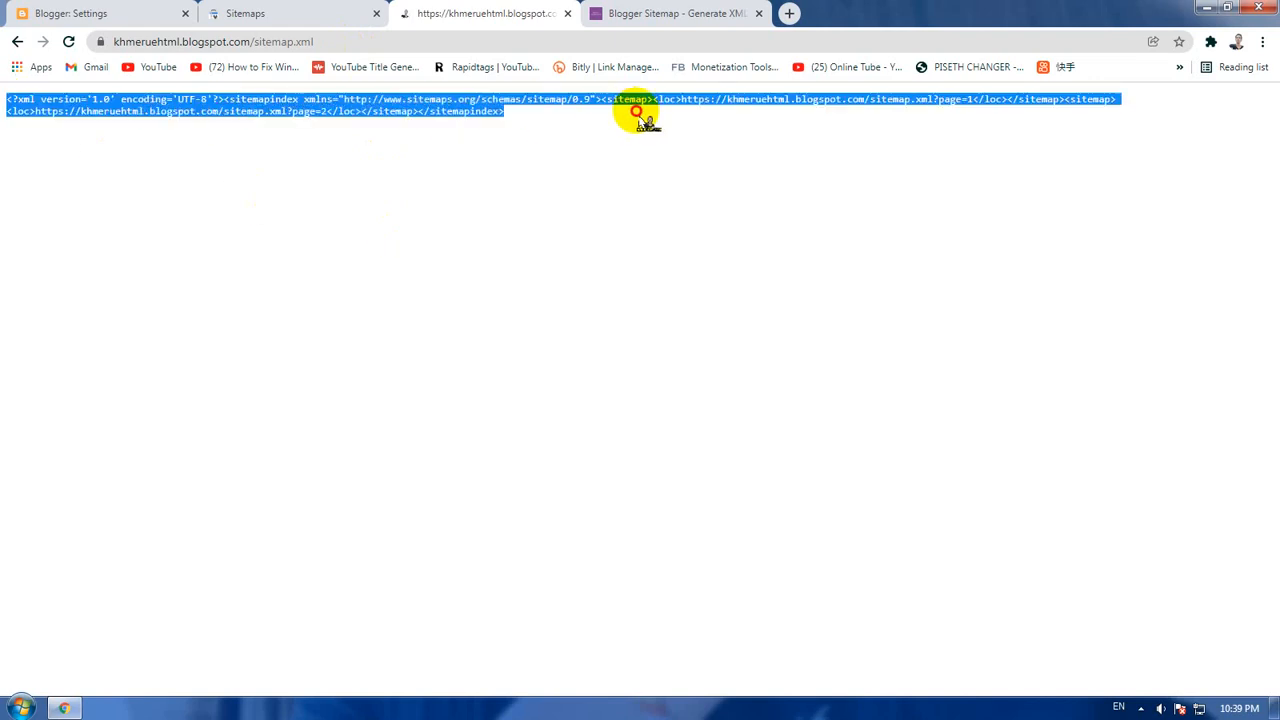